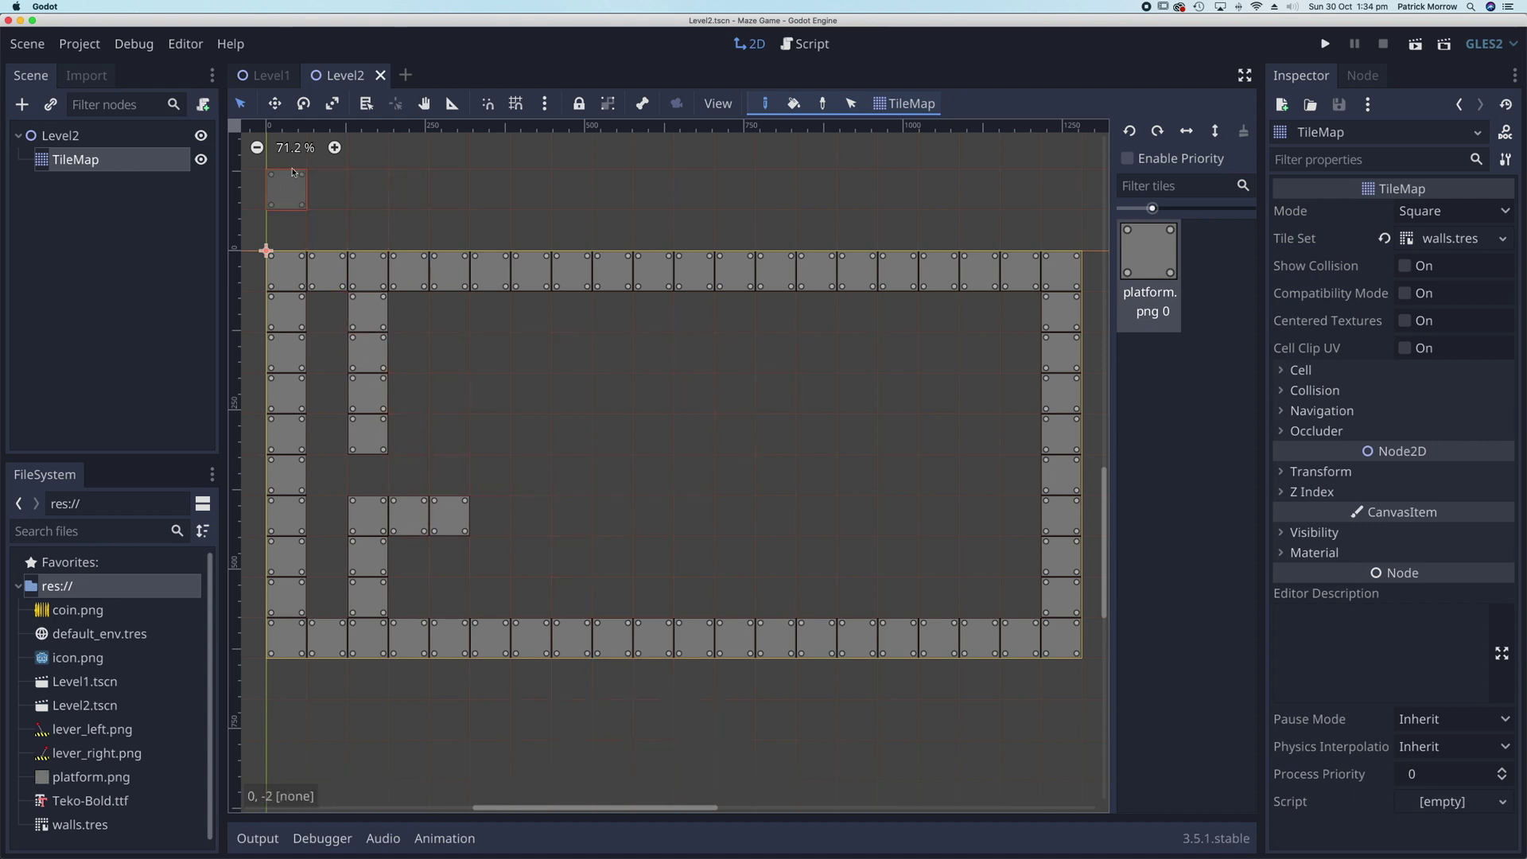
- Review the Level1 maze, then start a new empty scene with a custom root node
click(275, 77)
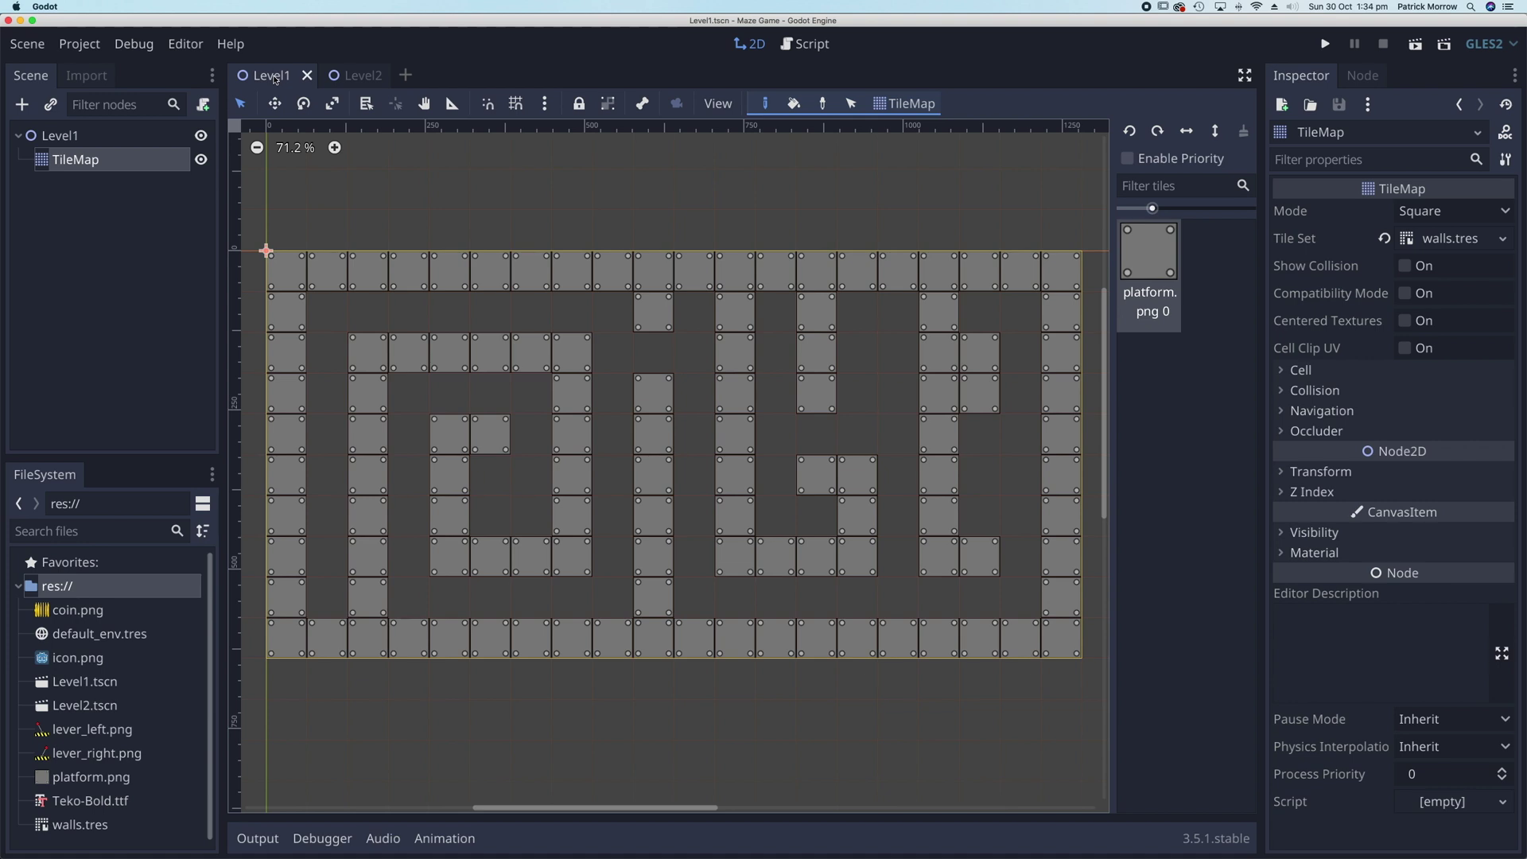
click(407, 75)
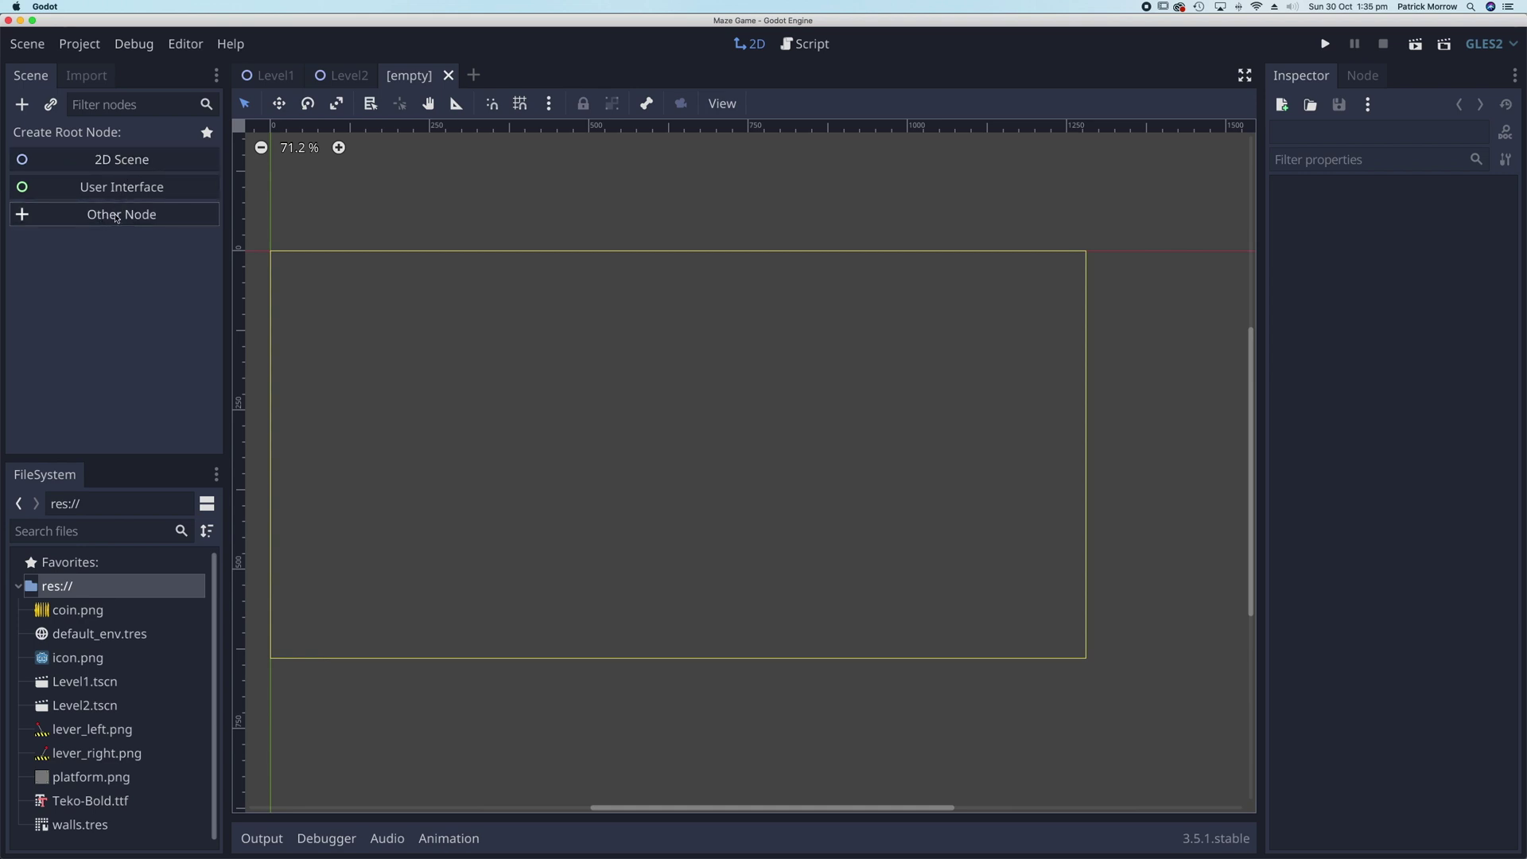
click(117, 215)
- Create a KinematicBody2D root node via the 'kine' search and rename it Player
click(602, 175)
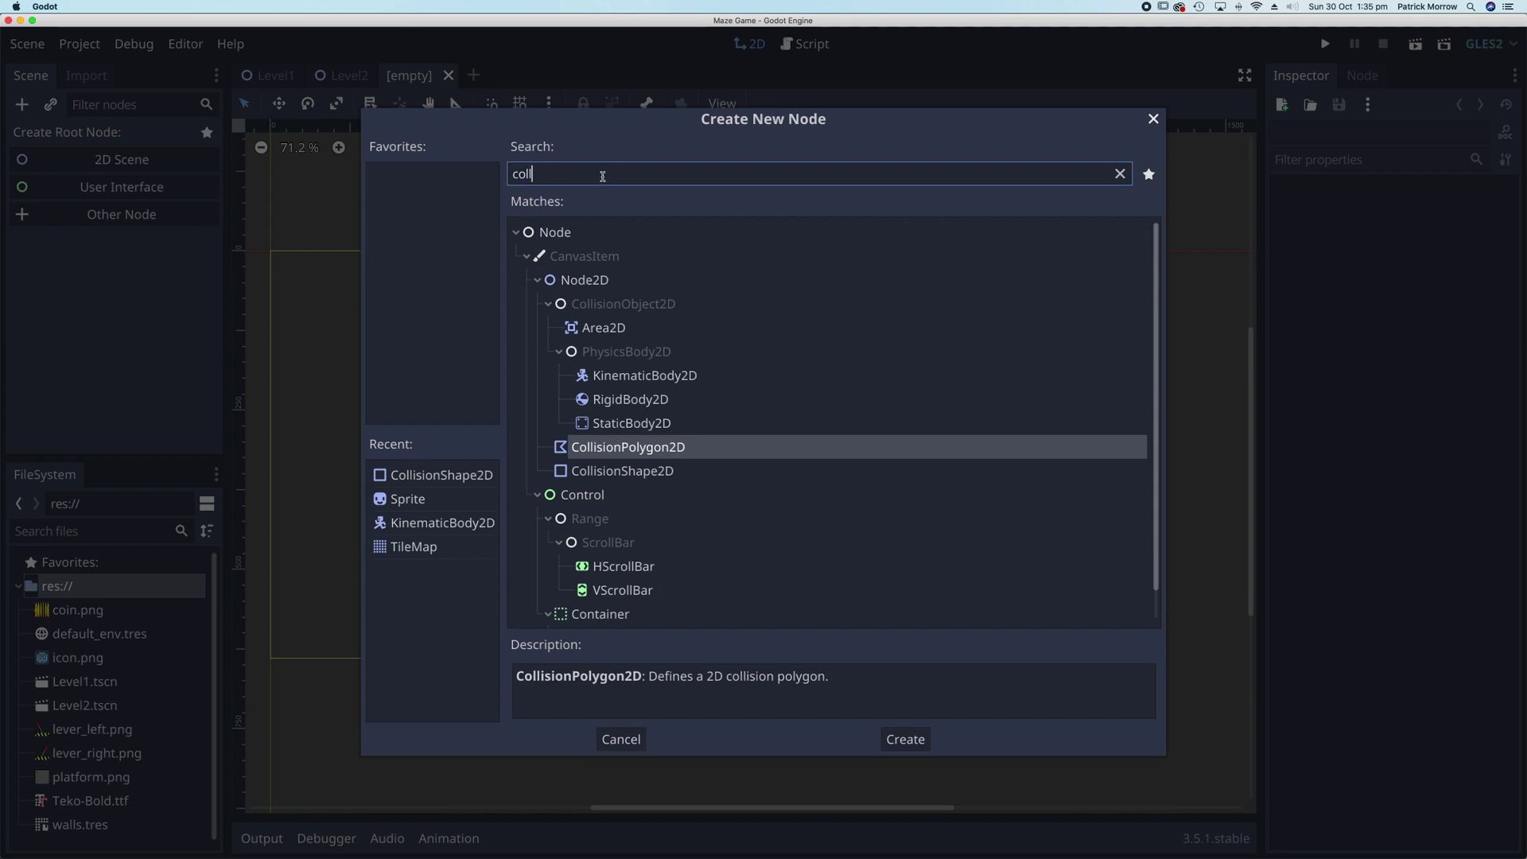
key(super+a)
text(kine)
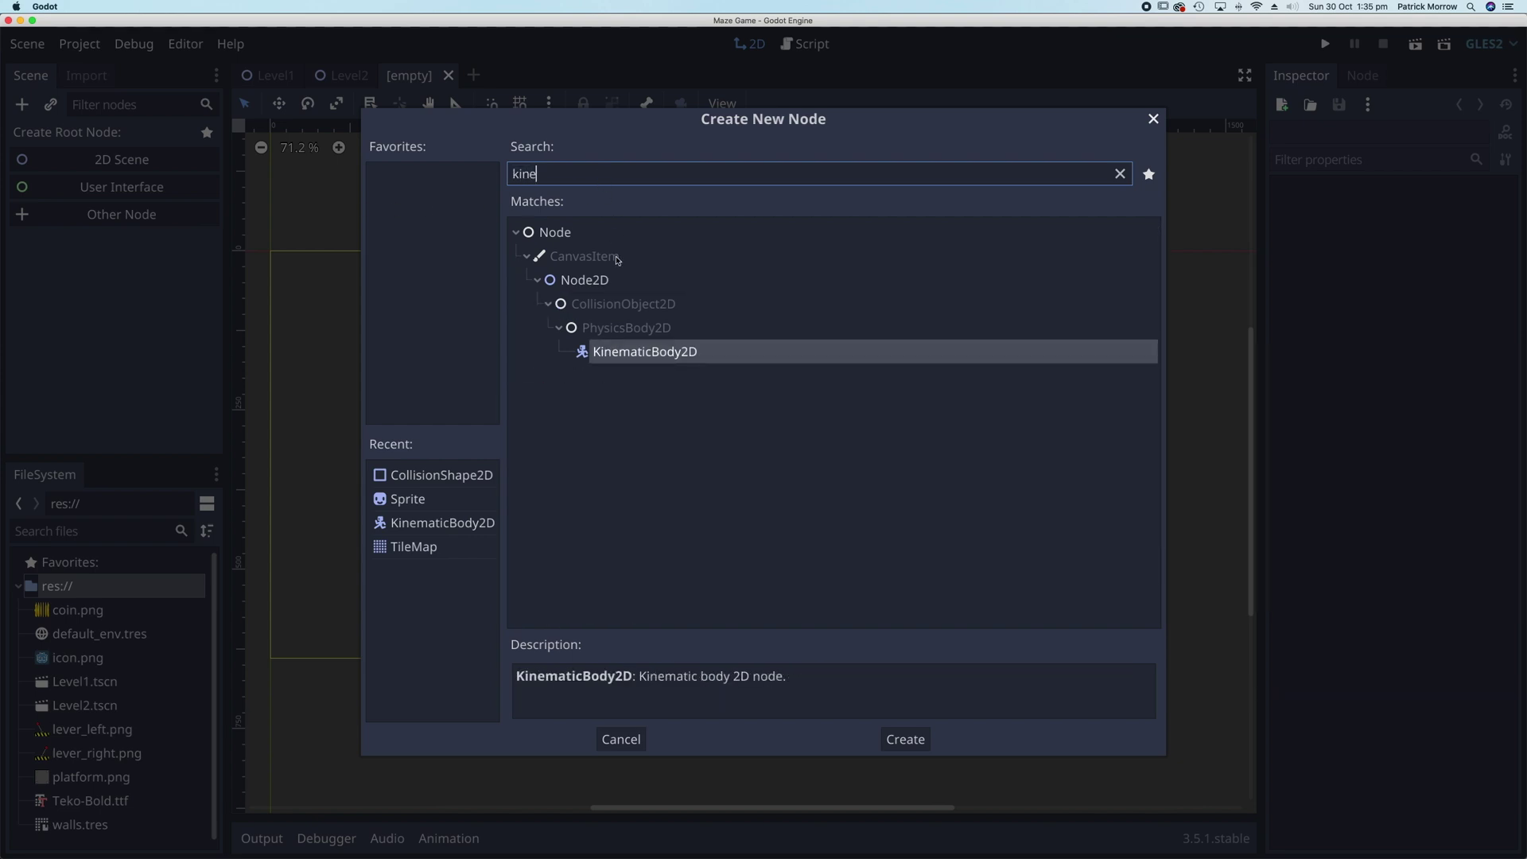
double_click(627, 355)
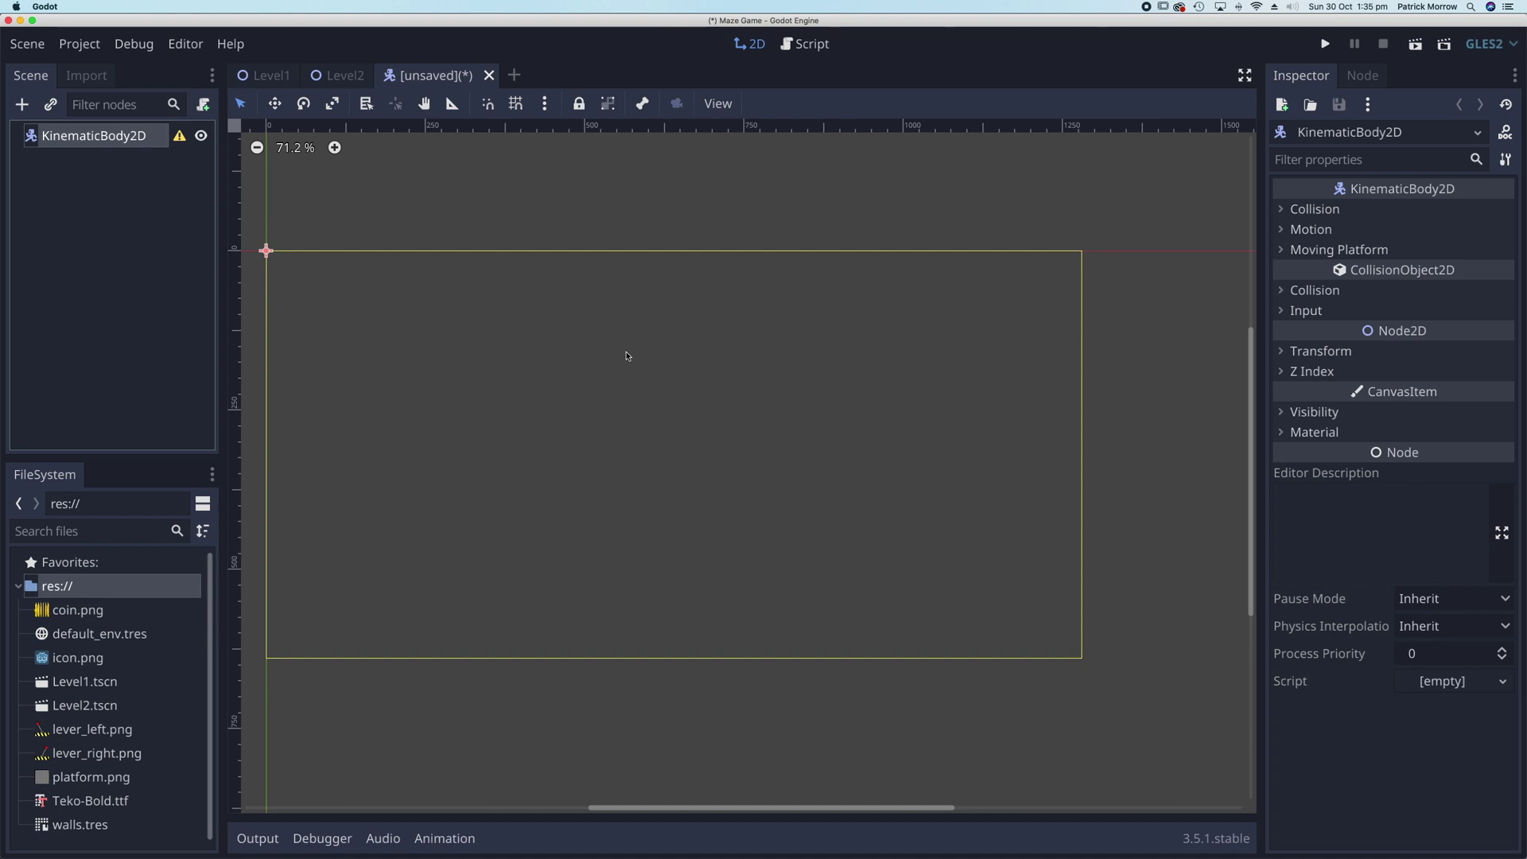
double_click(103, 137)
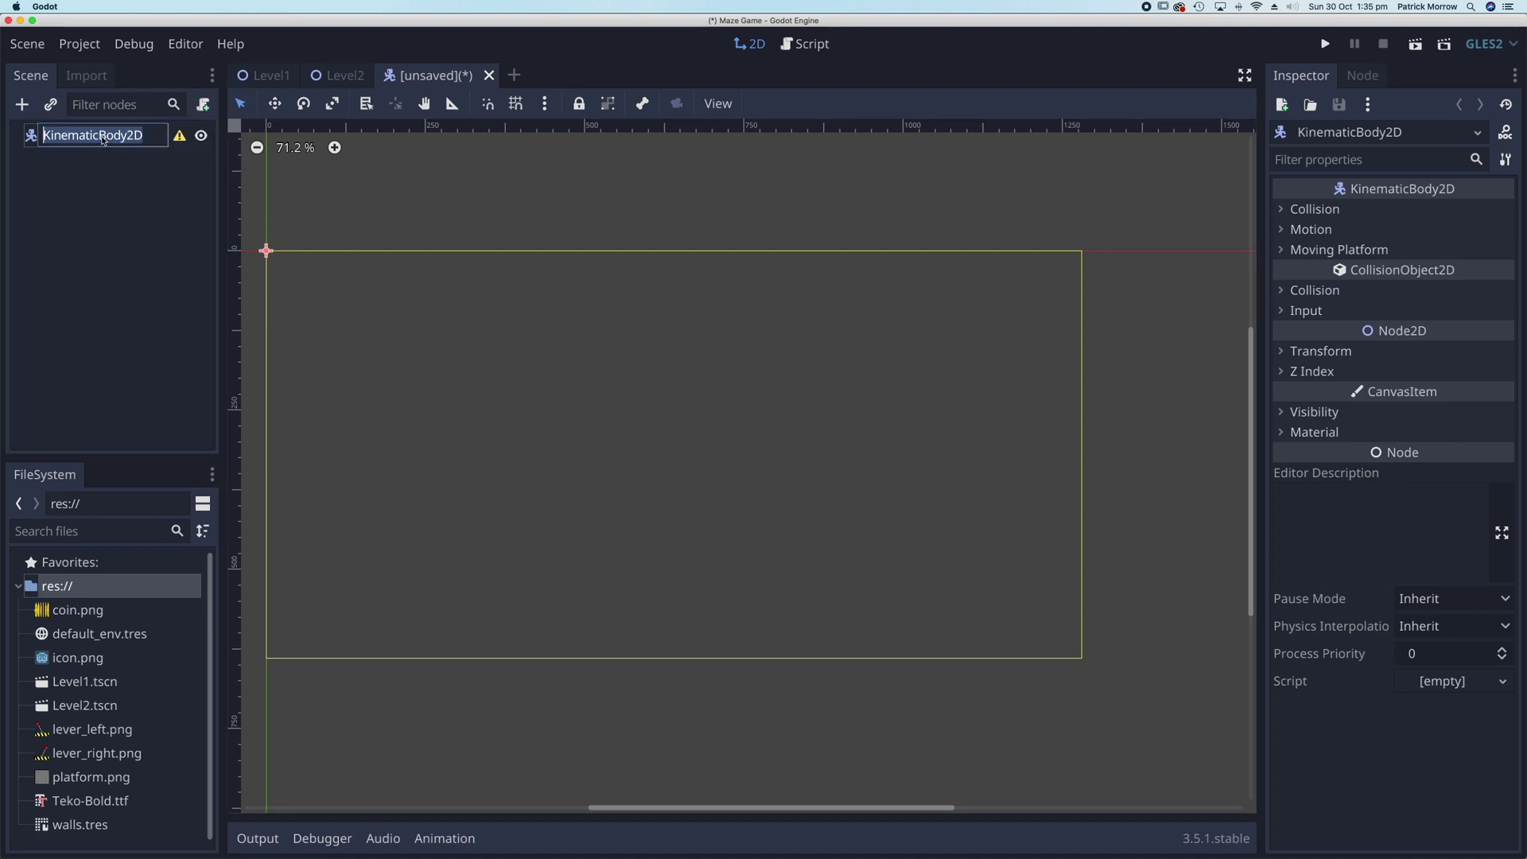
text(Player)
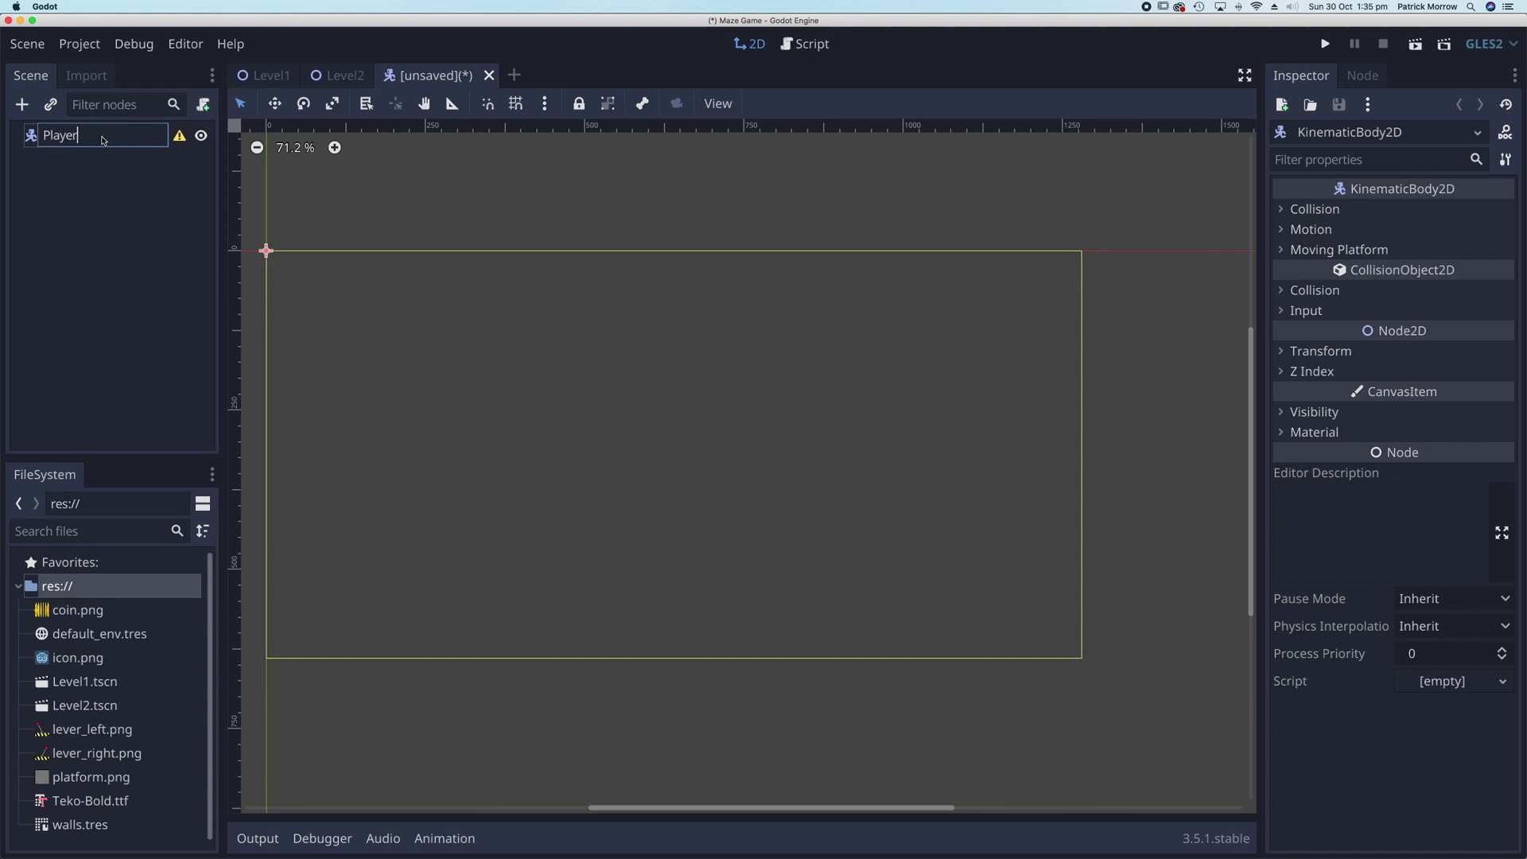
key(Return)
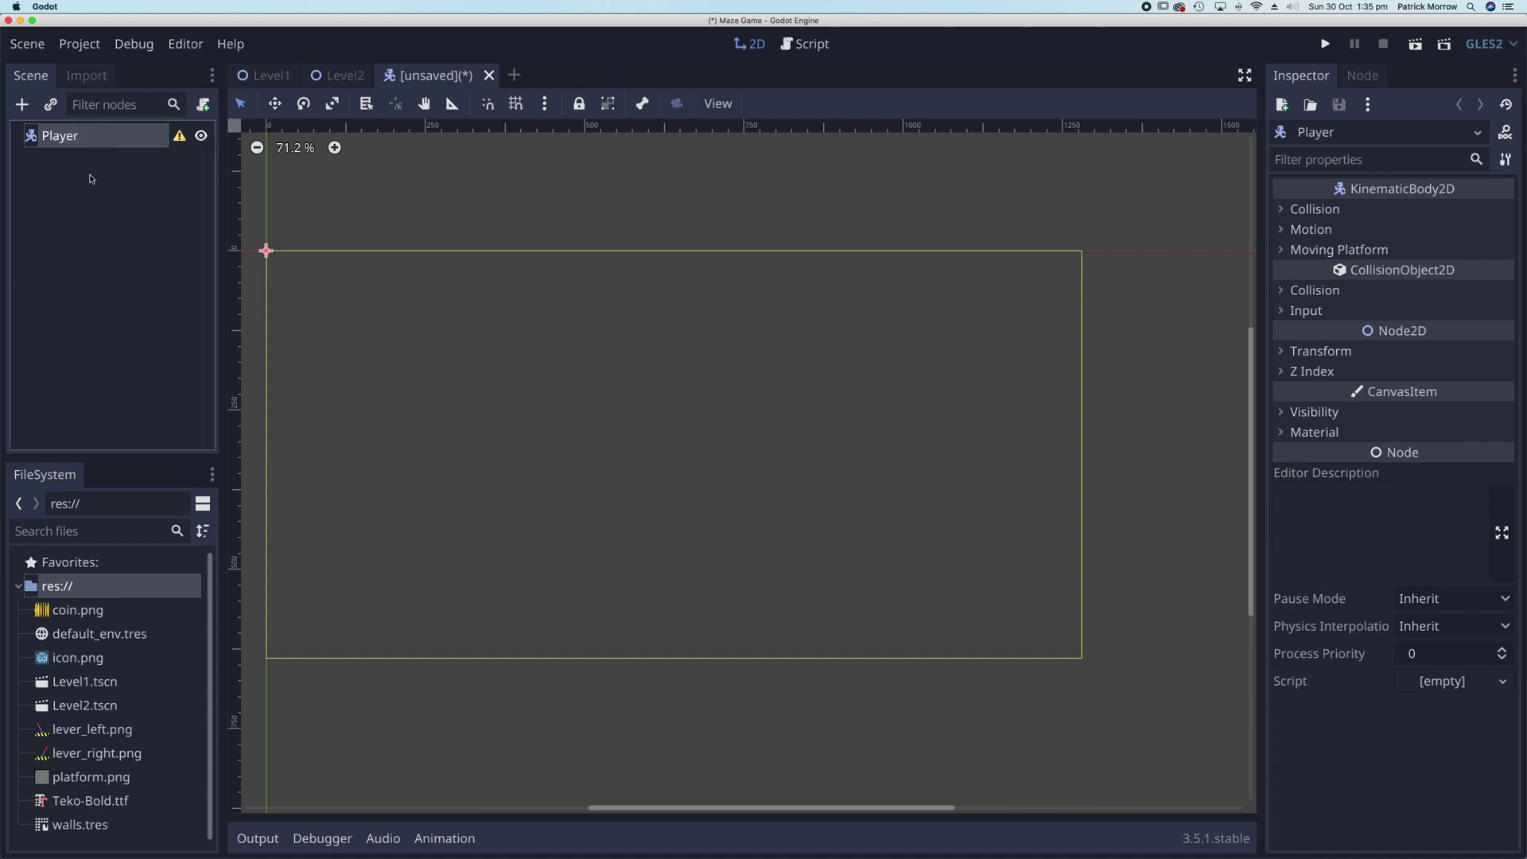
click(180, 138)
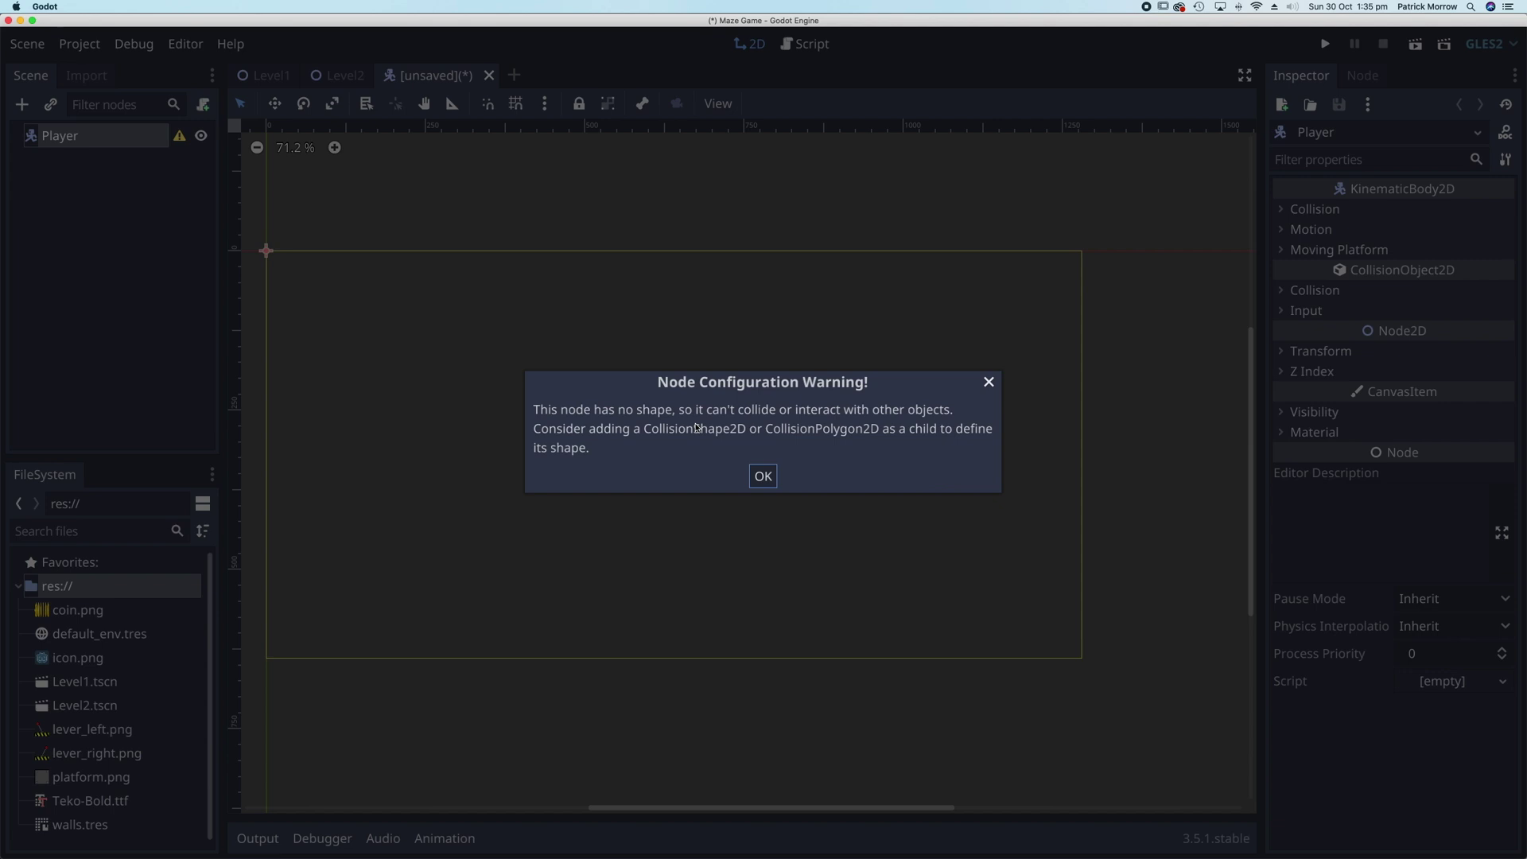
click(762, 477)
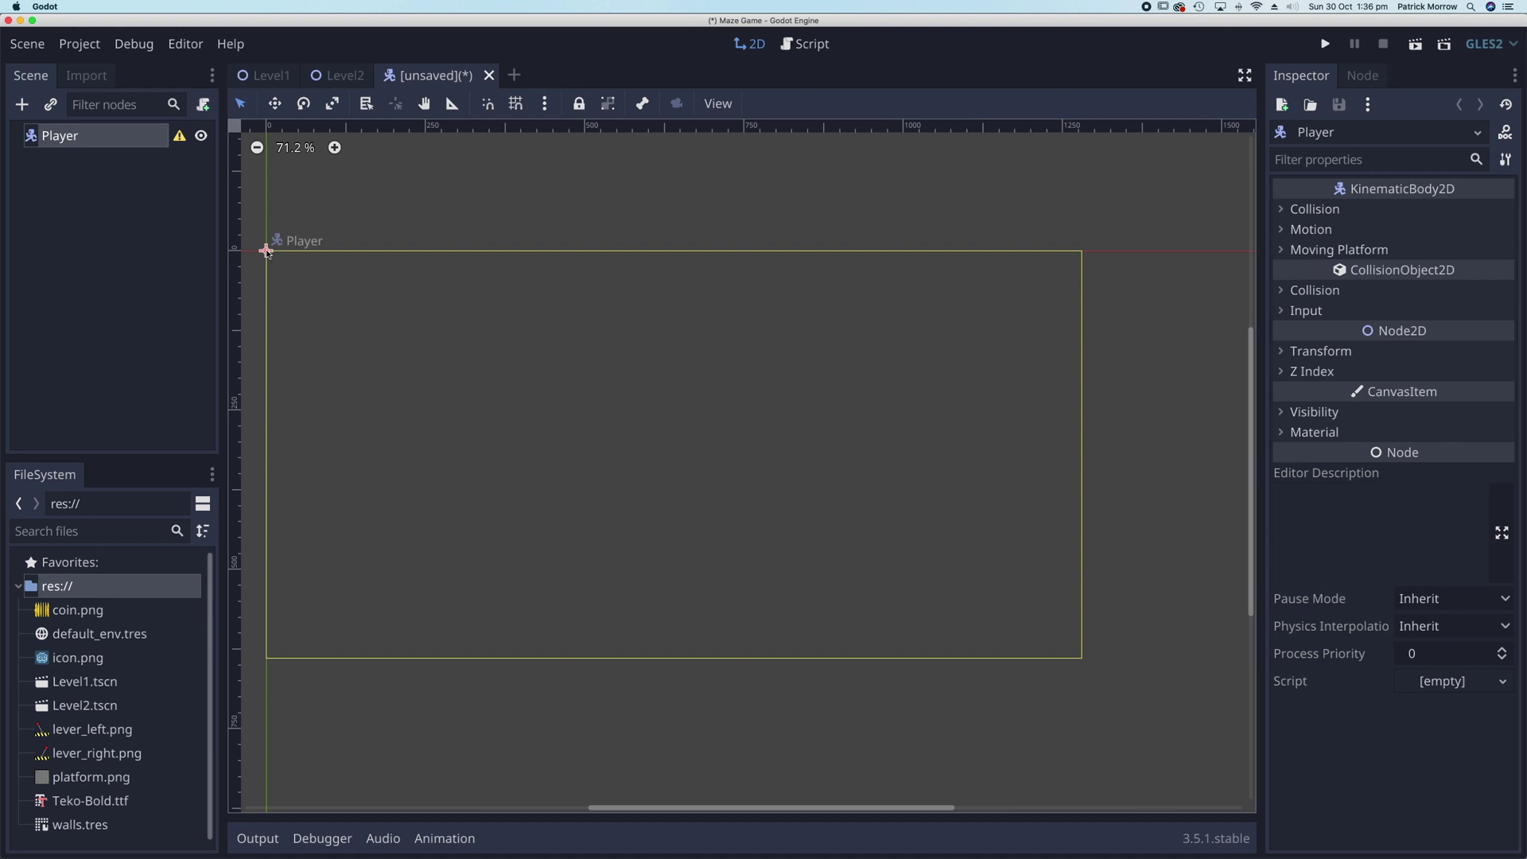
click(23, 104)
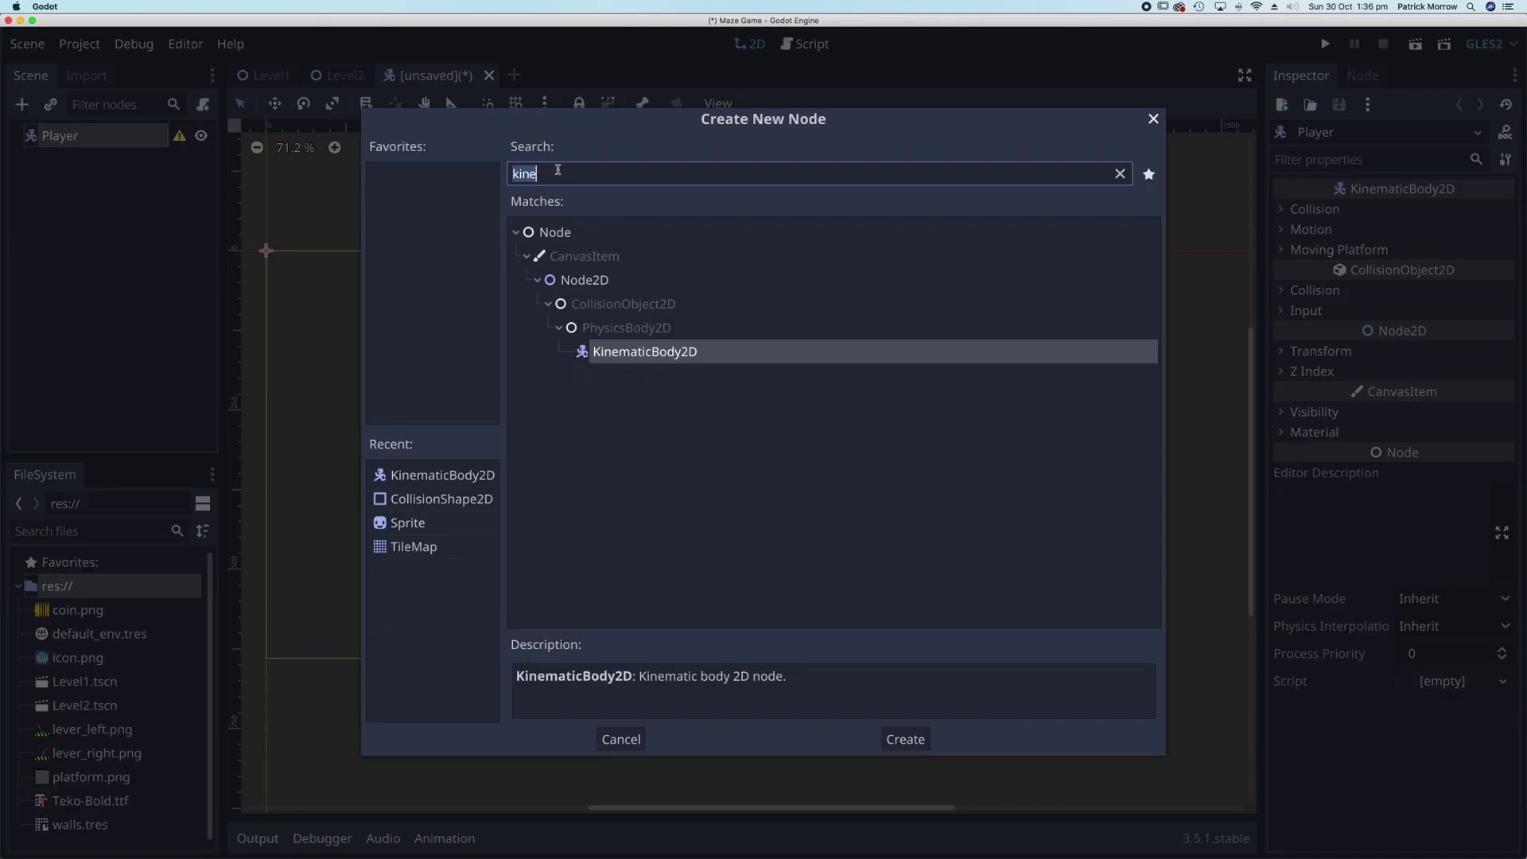
- Add a Sprite child ('sprite') and a CollisionShape2D child ('coll') under Player
text(sprite)
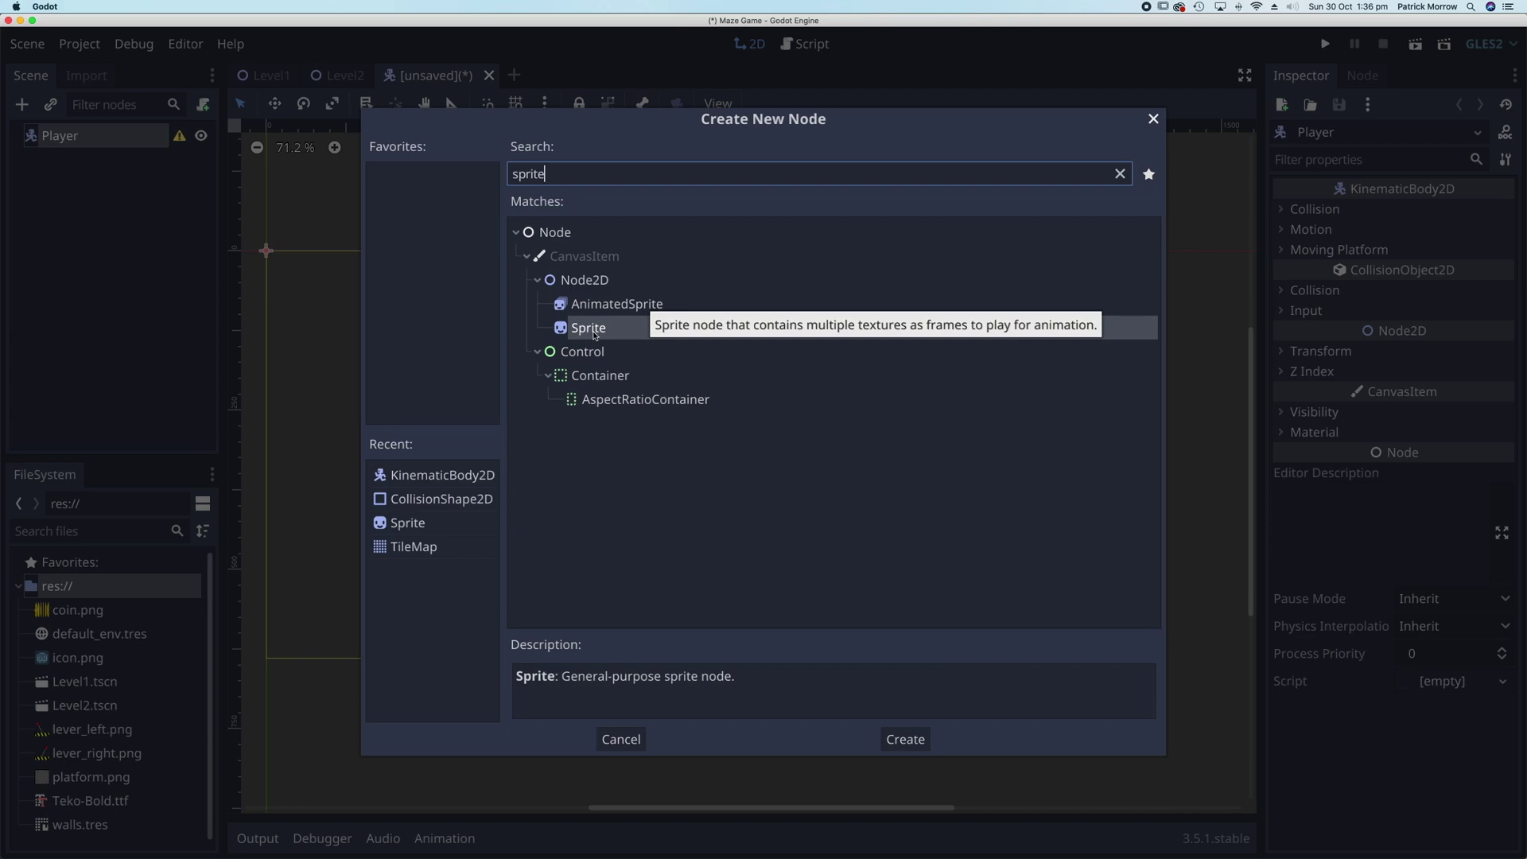
double_click(588, 333)
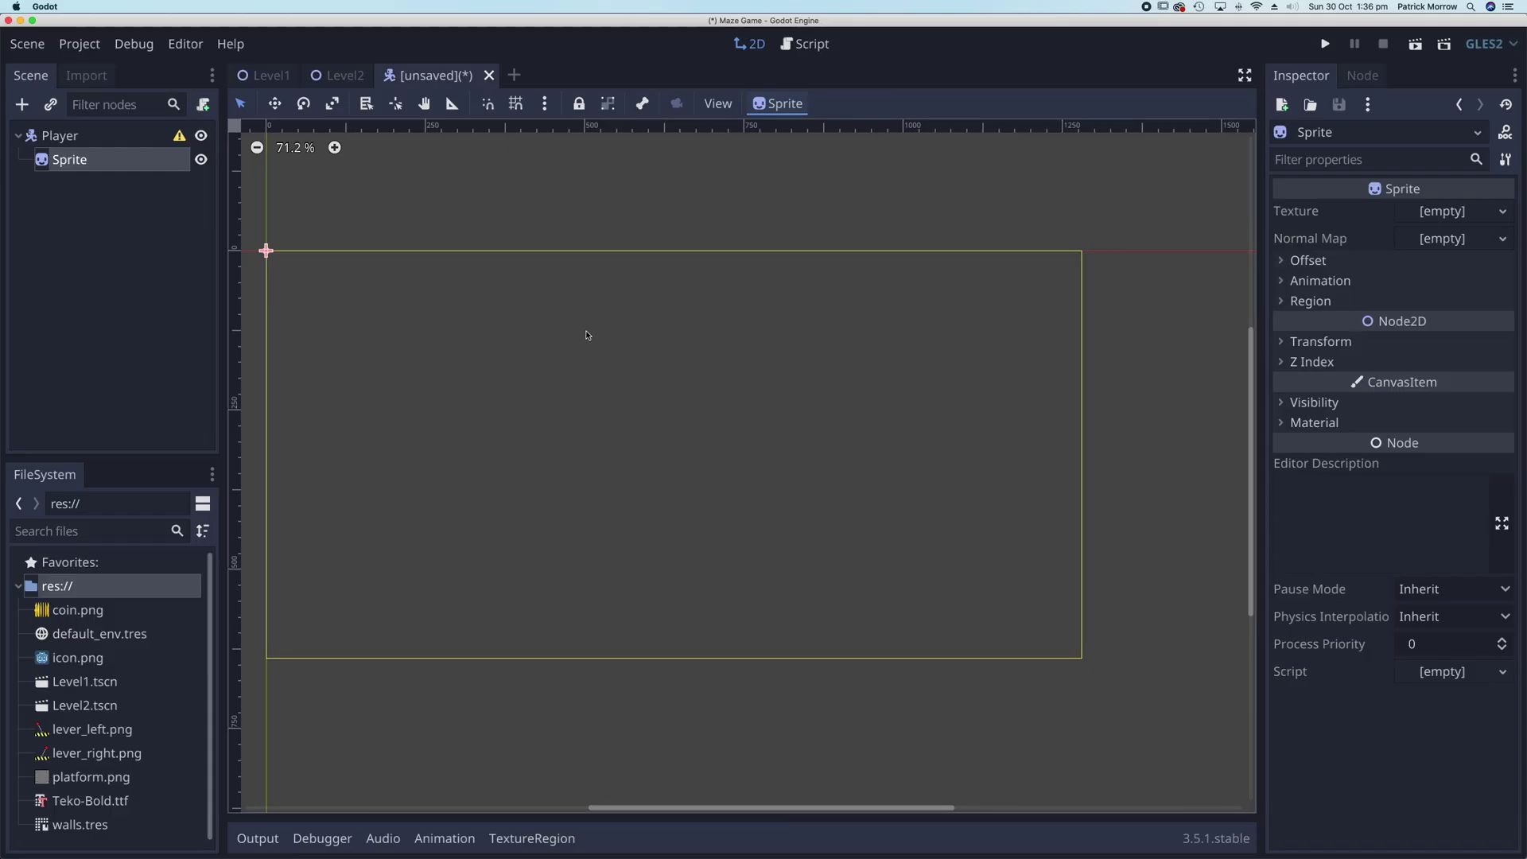
click(73, 135)
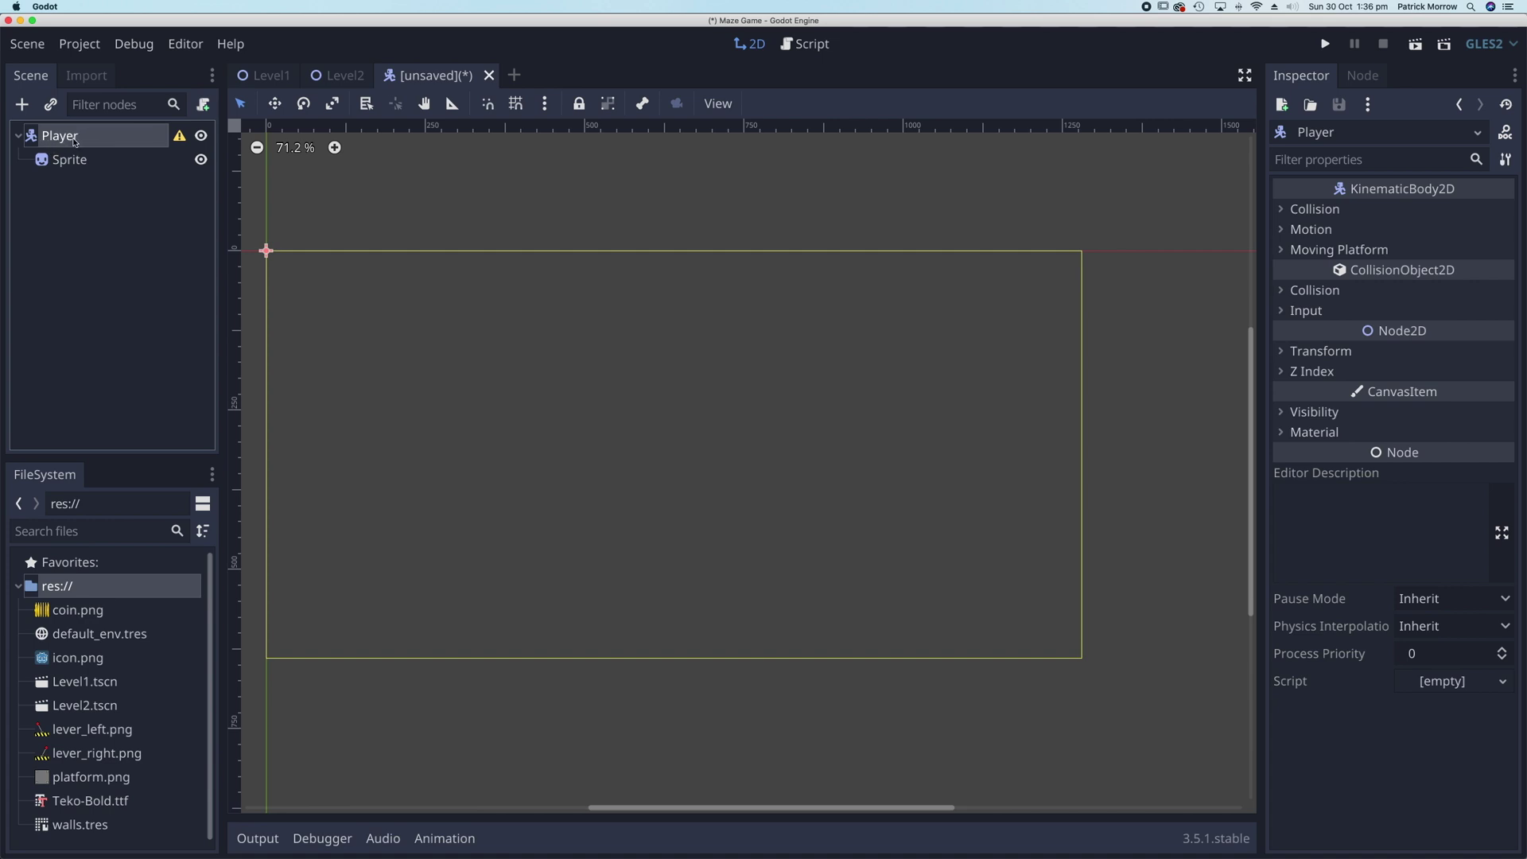
click(22, 106)
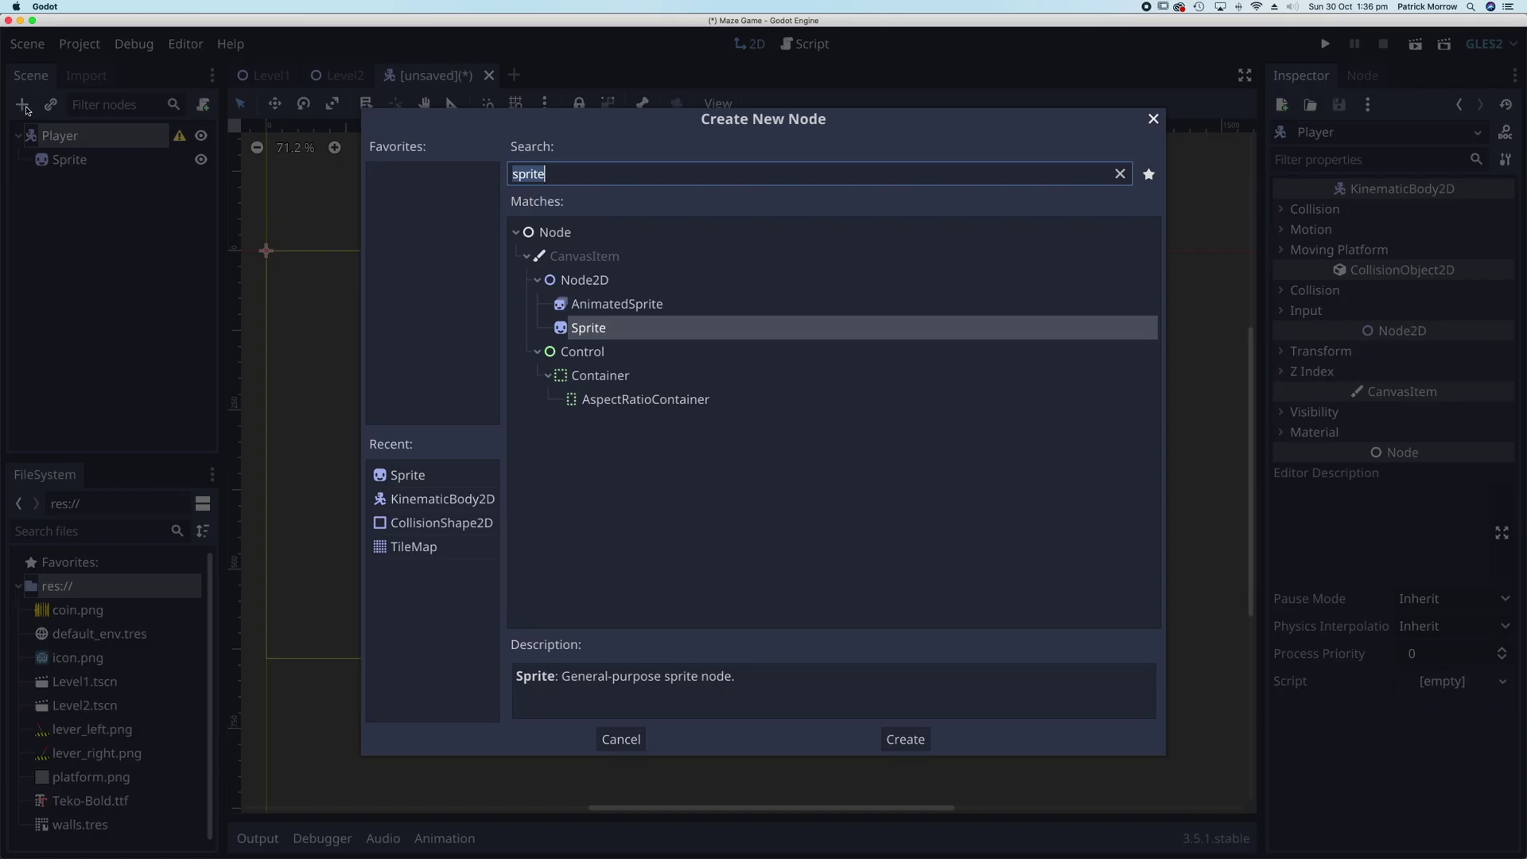
text(coll)
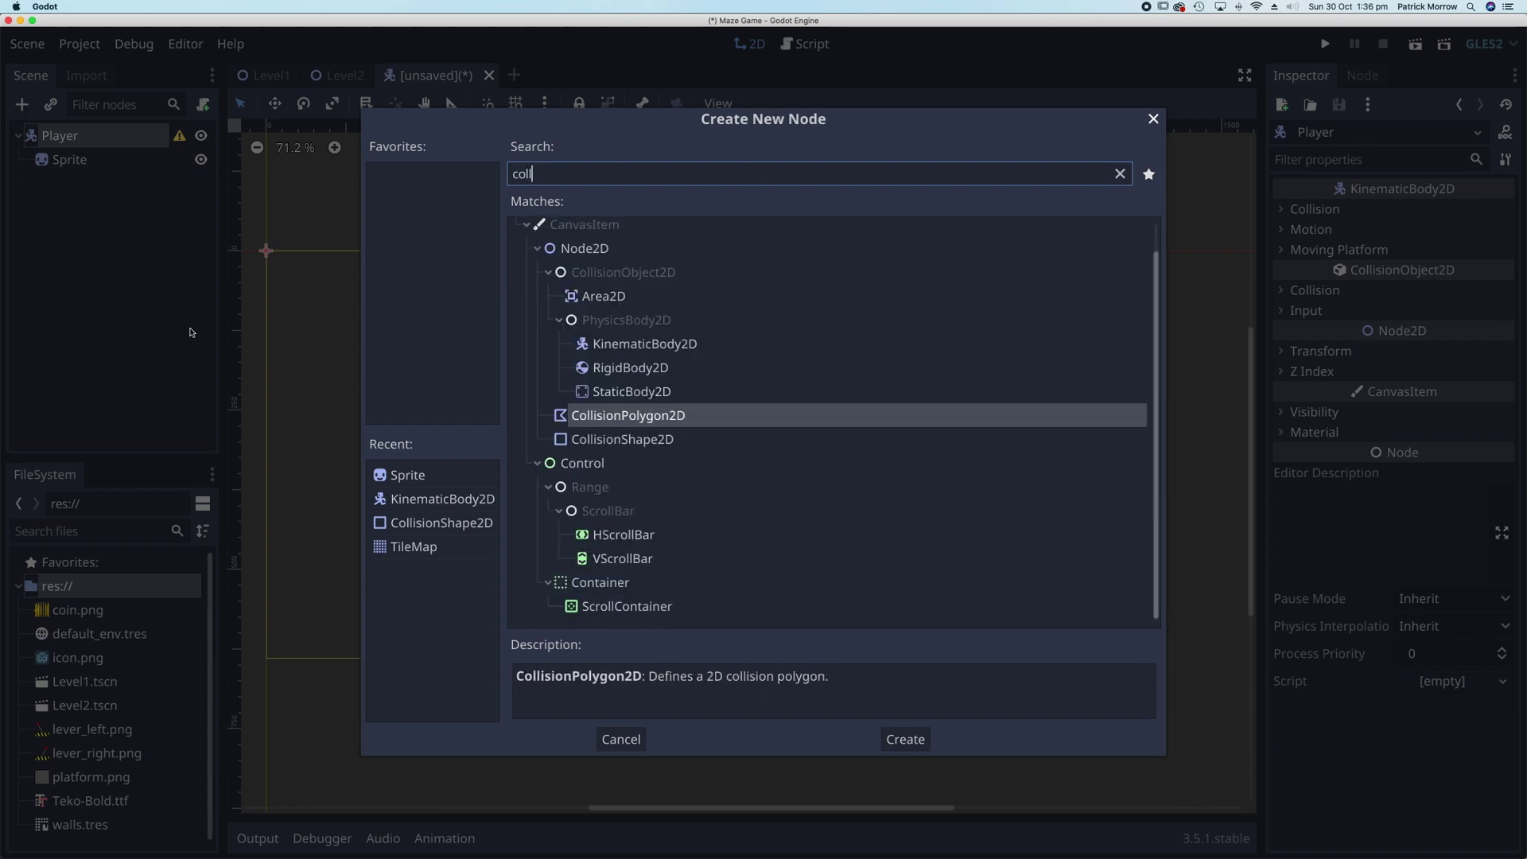
double_click(600, 442)
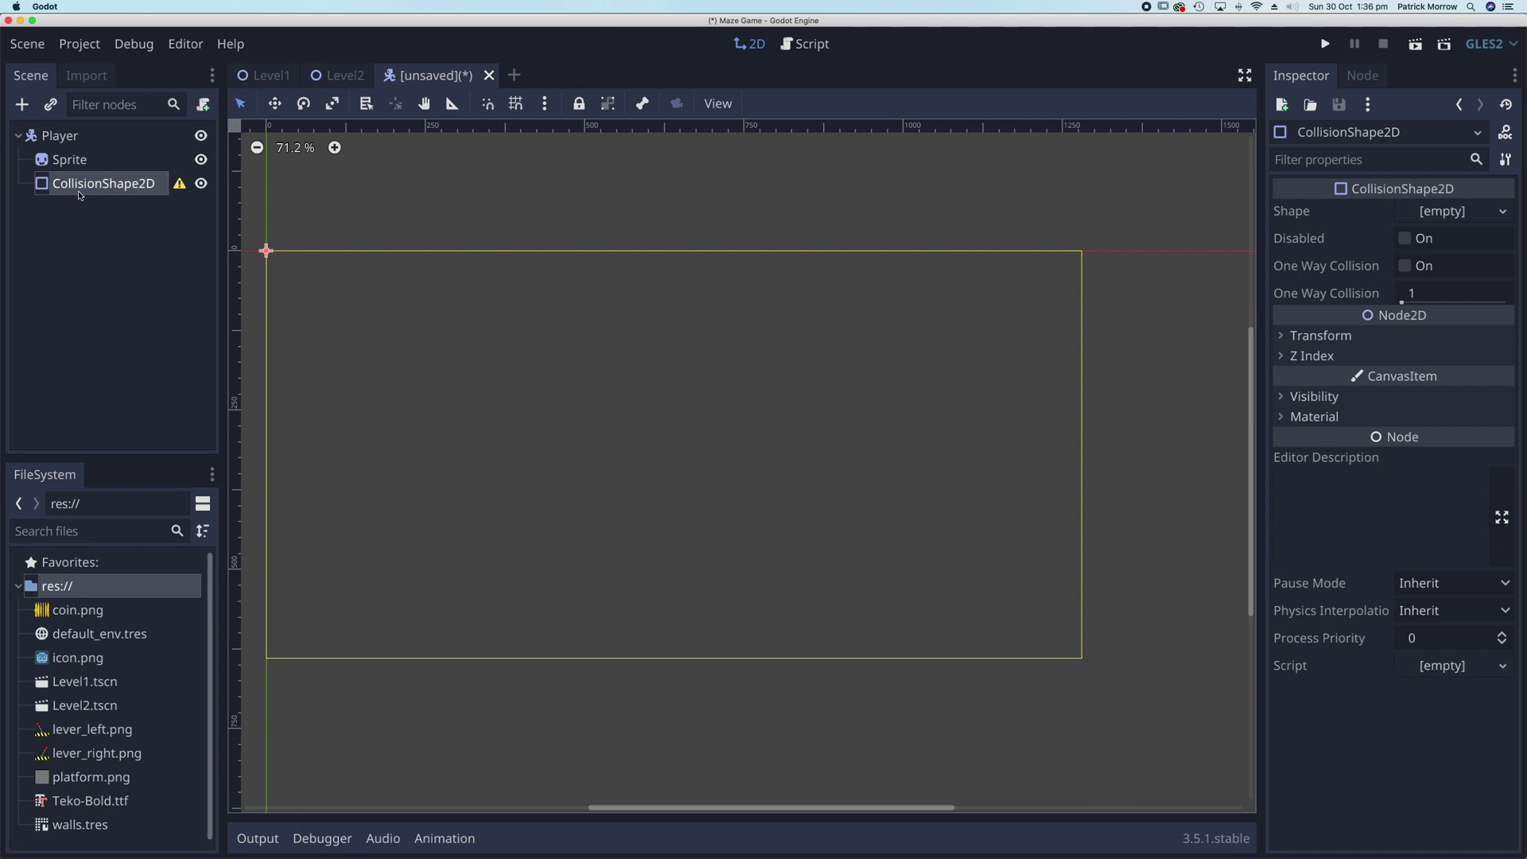
click(180, 185)
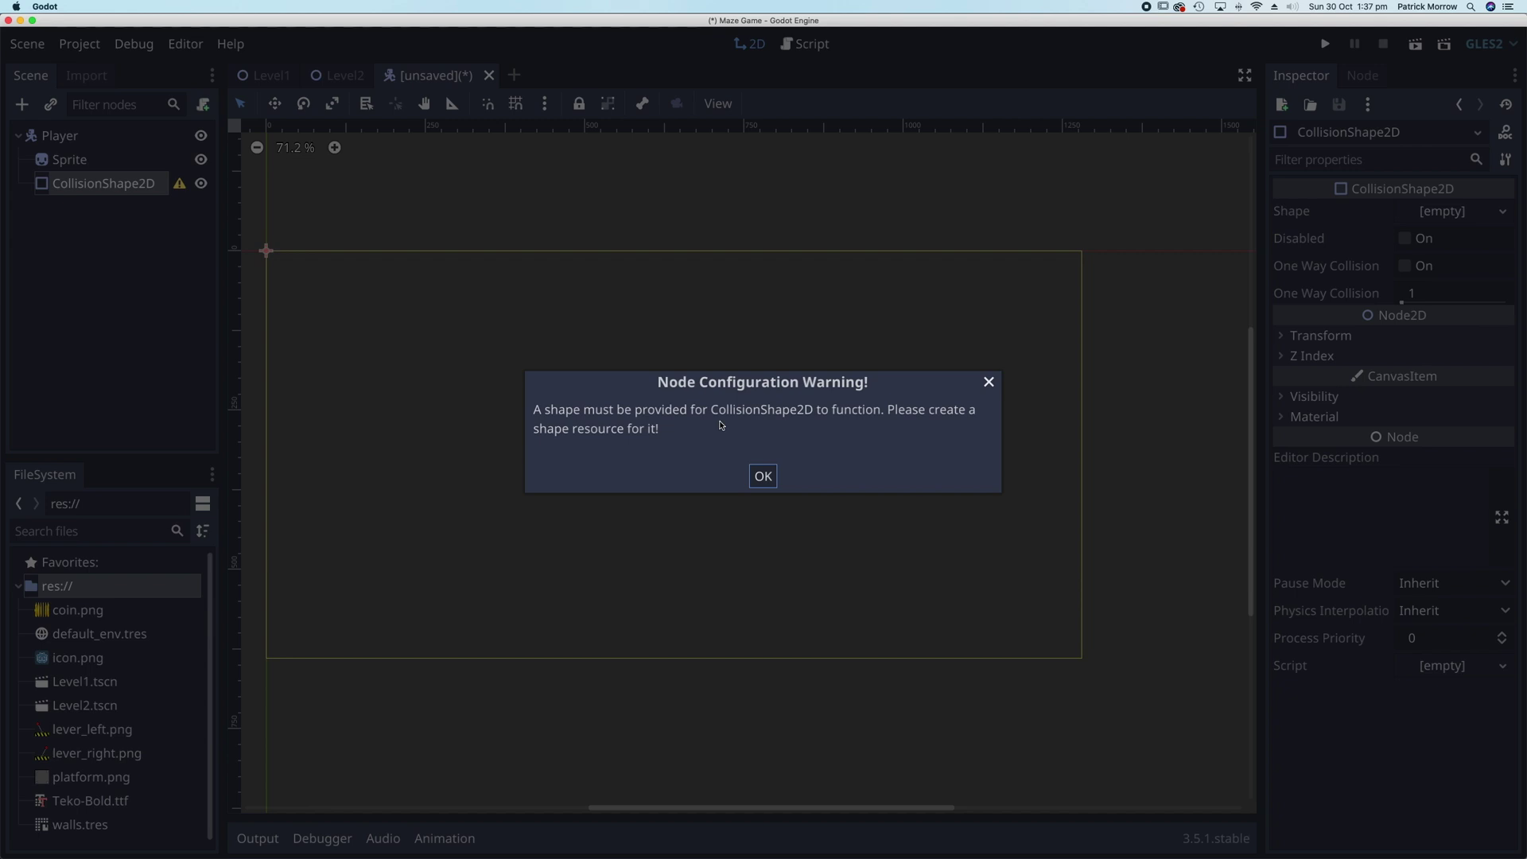
click(763, 475)
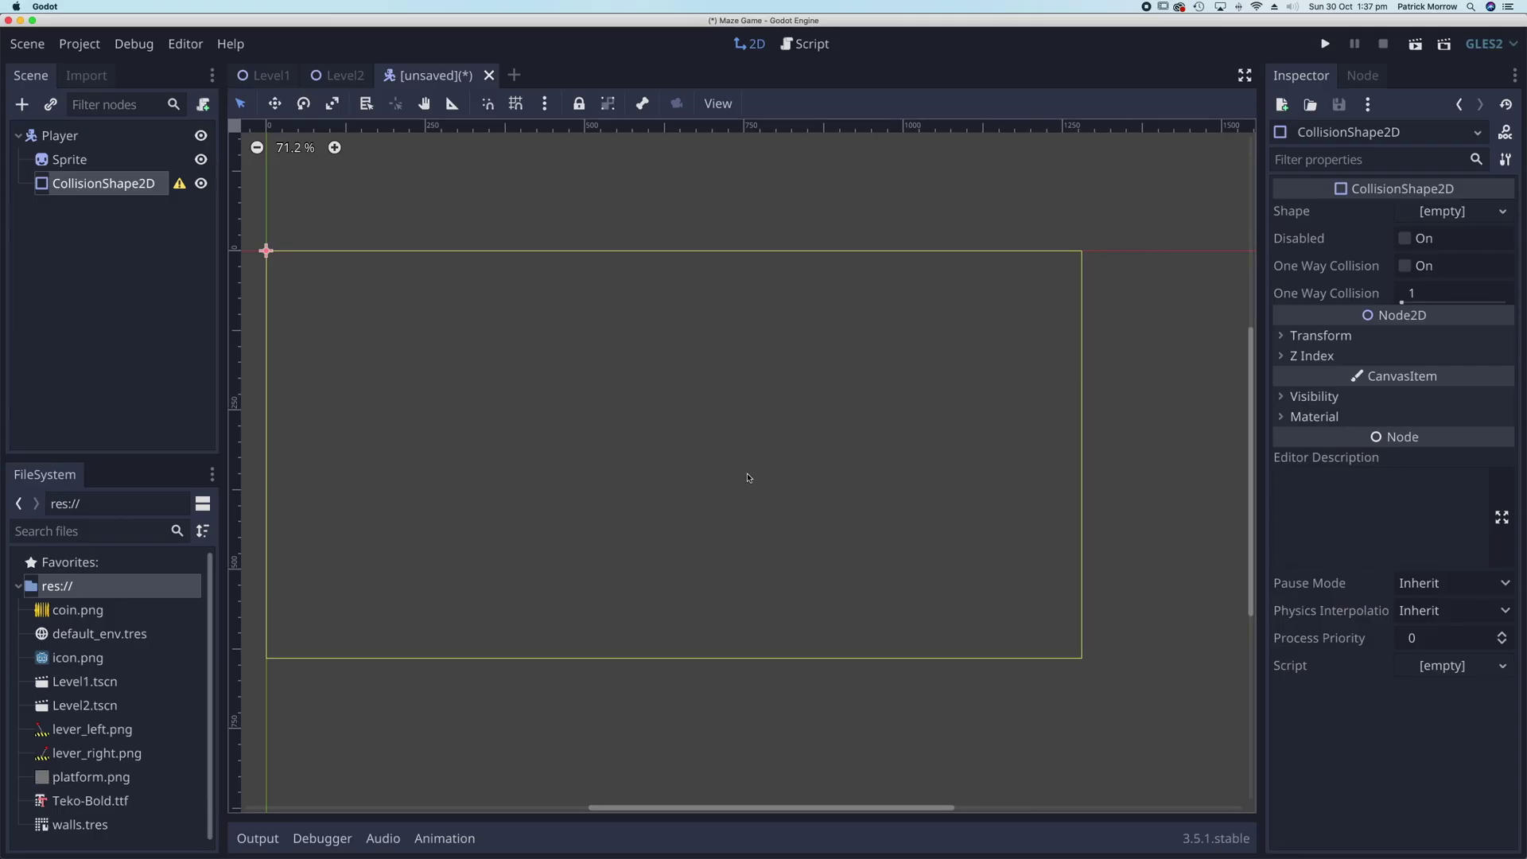
click(58, 137)
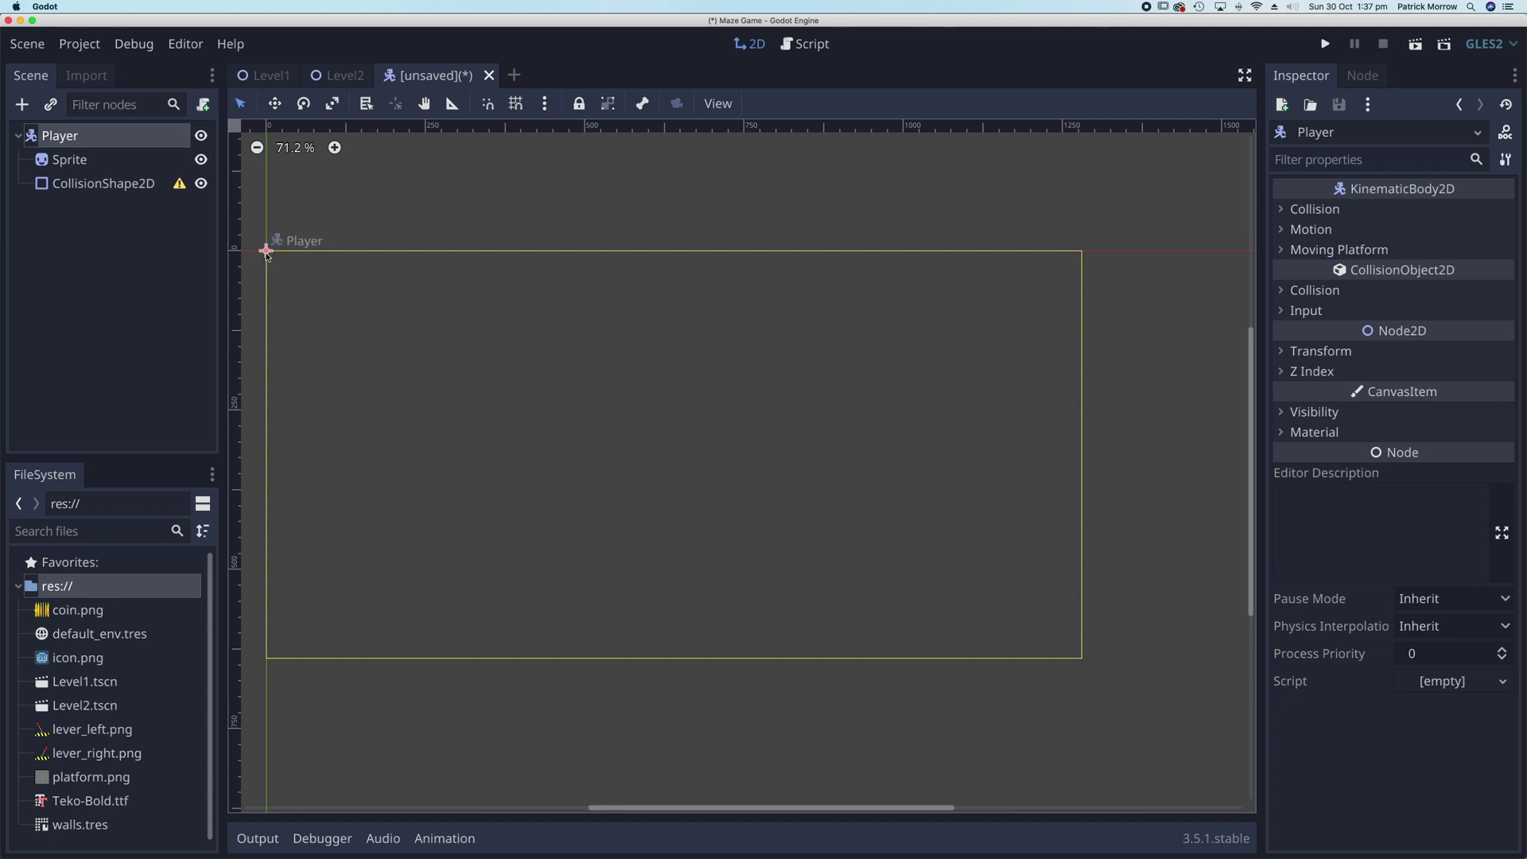
click(80, 162)
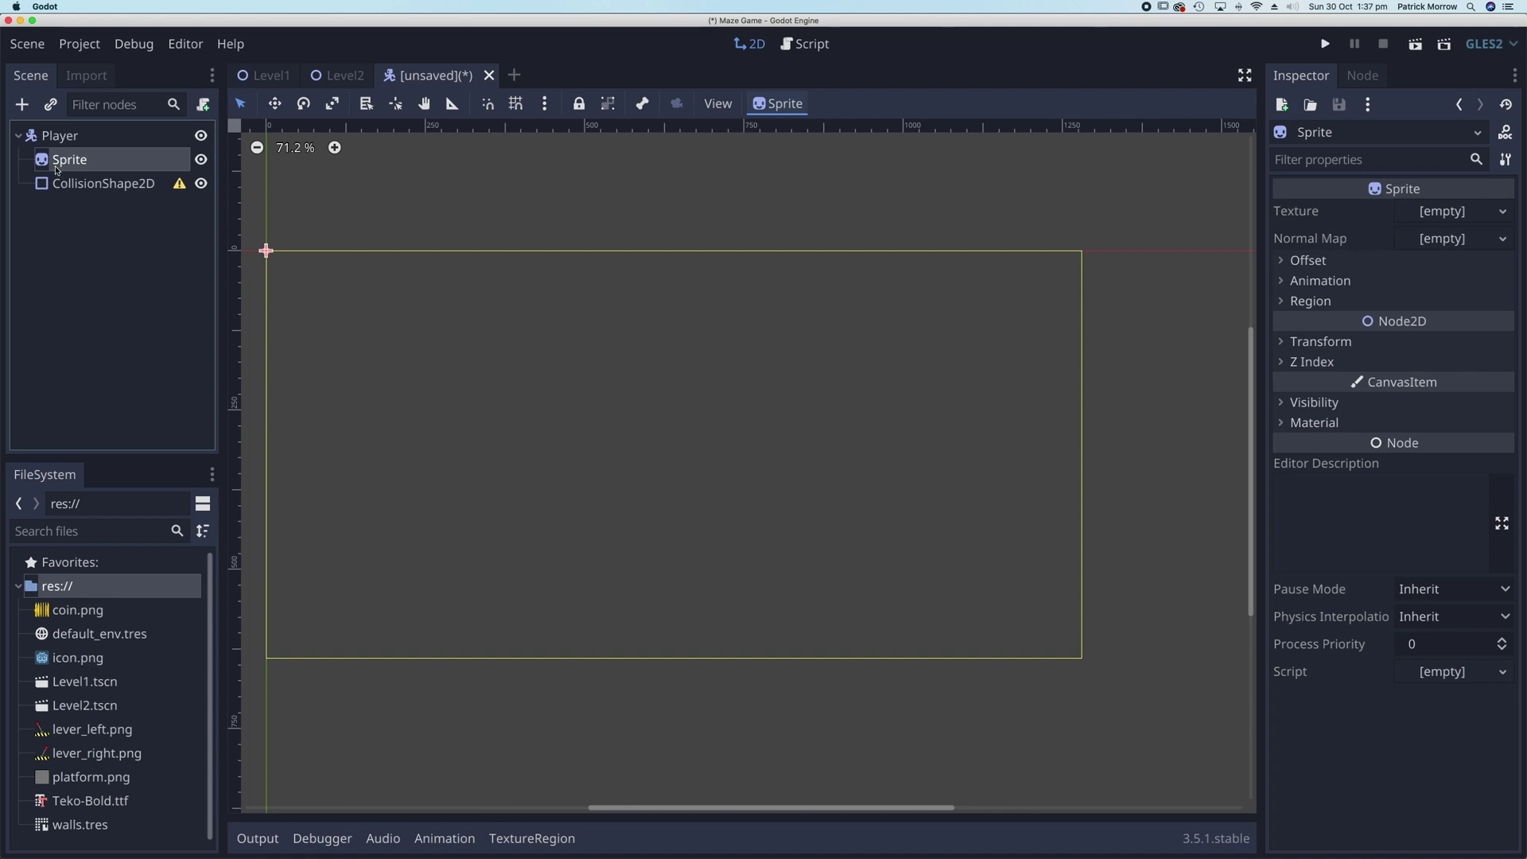
click(65, 660)
- Assign icon.png as the Sprite's texture, zoom in on it, and select CollisionShape2D
drag(65, 662, 1425, 207)
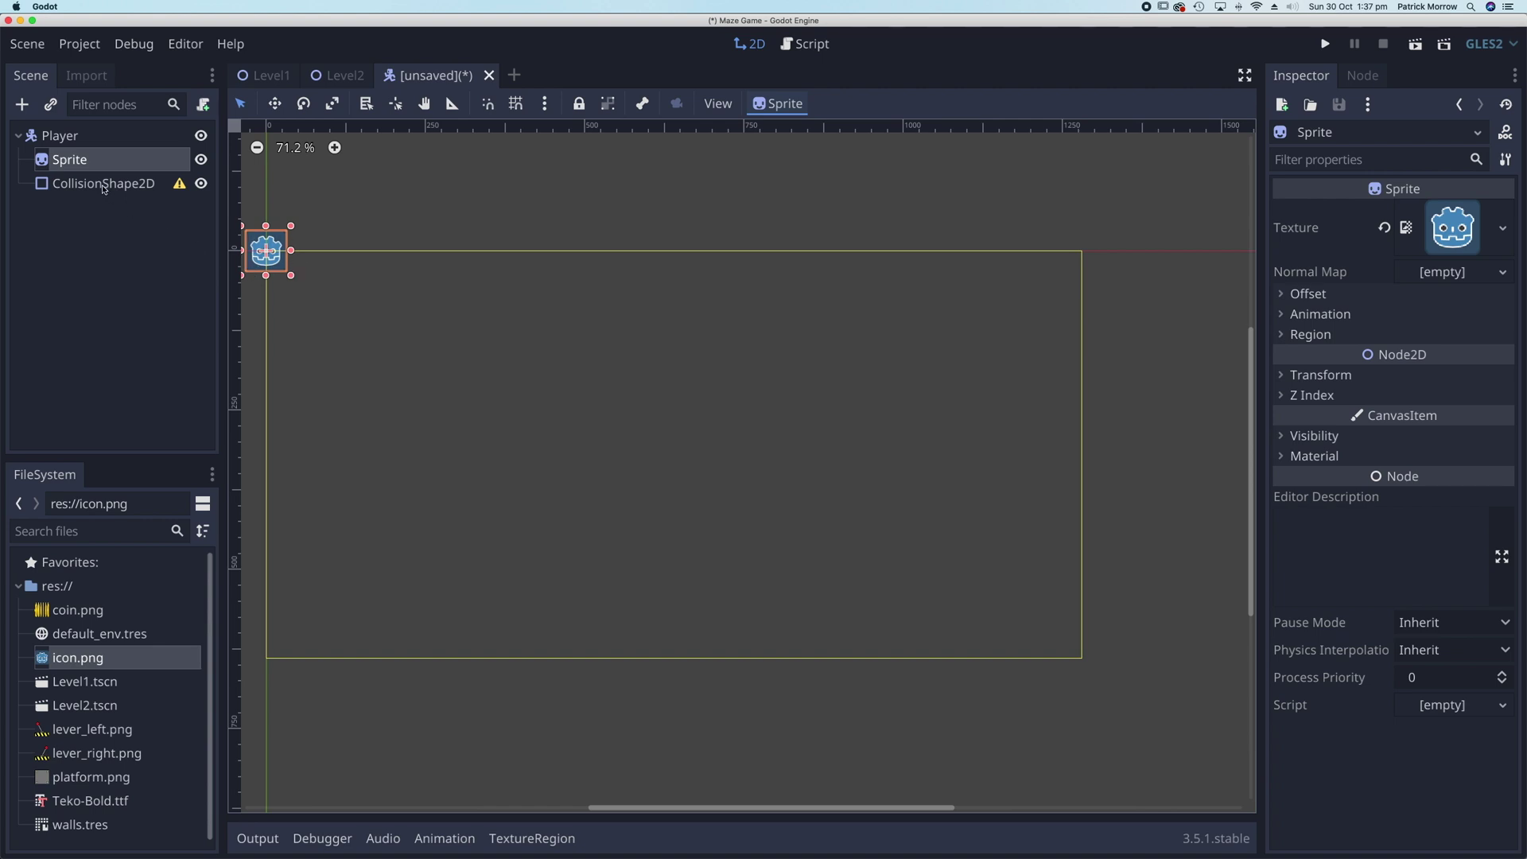
scroll(253, 251, up, 5)
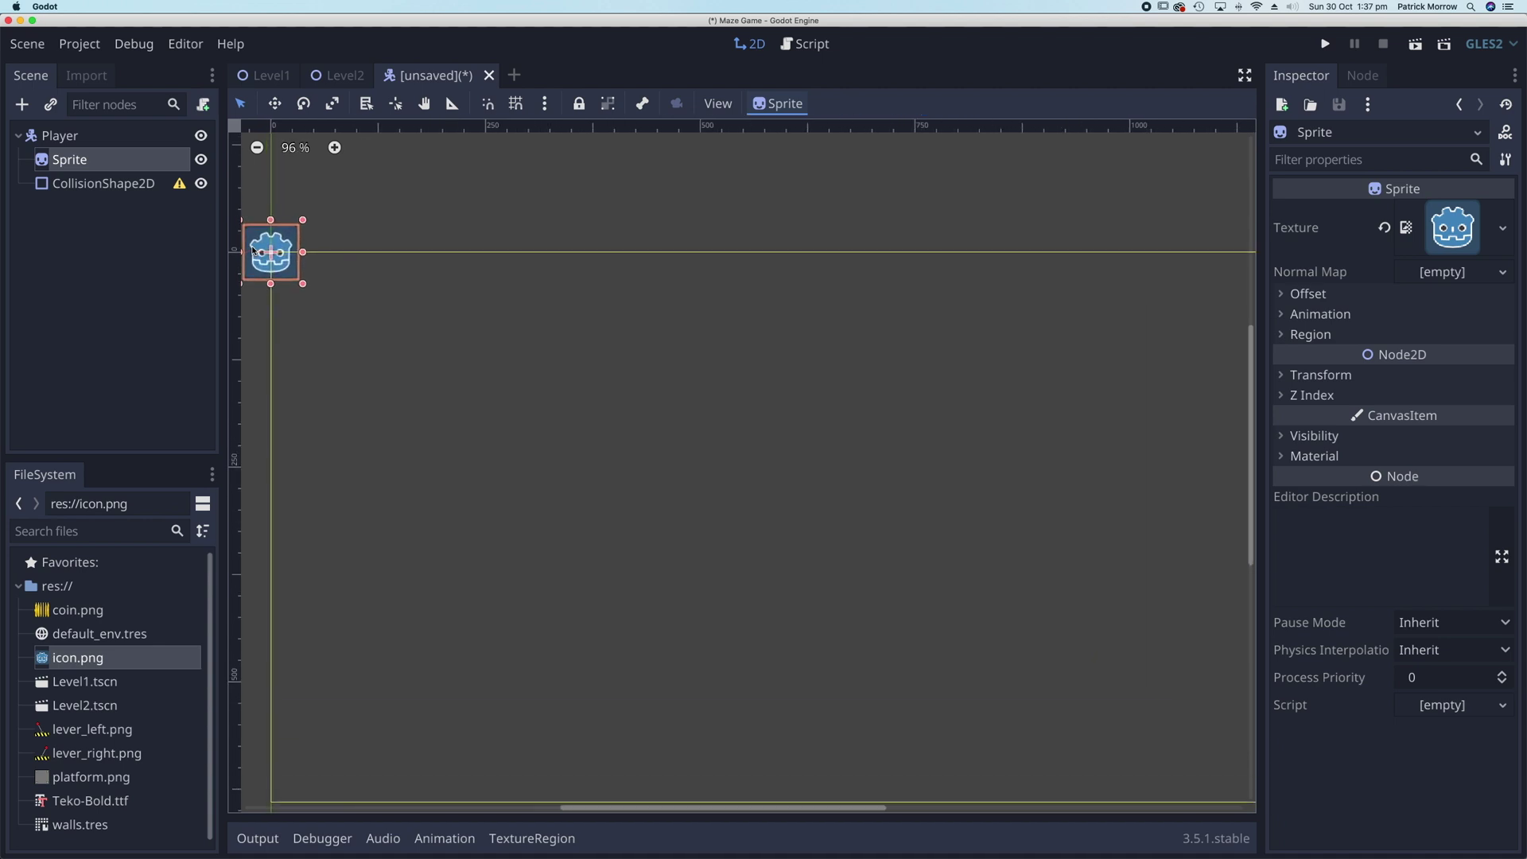
scroll(253, 251, up, 9)
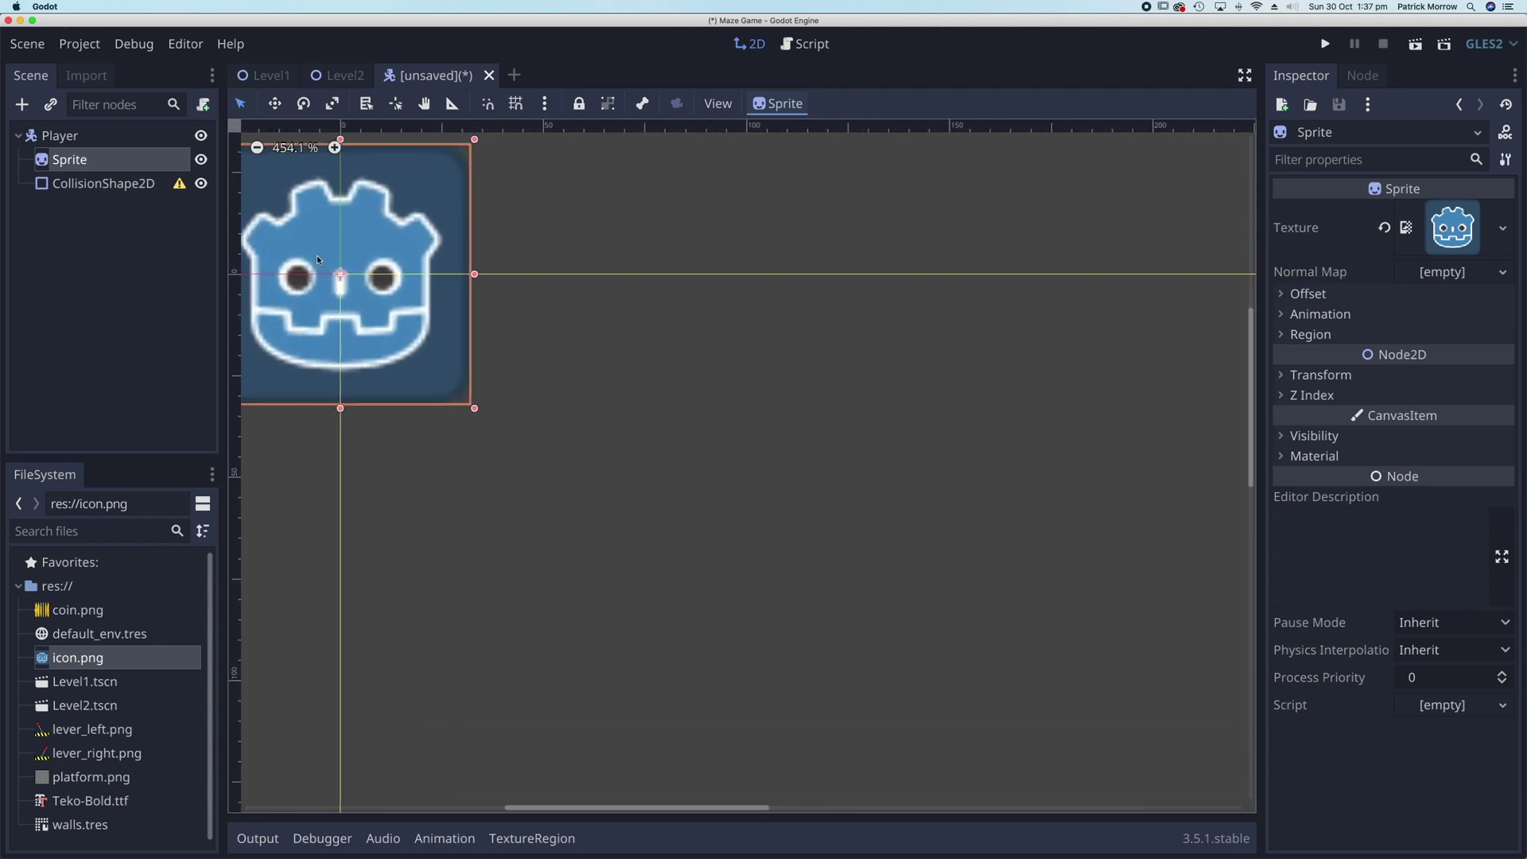
middle_drag(365, 286, 478, 355)
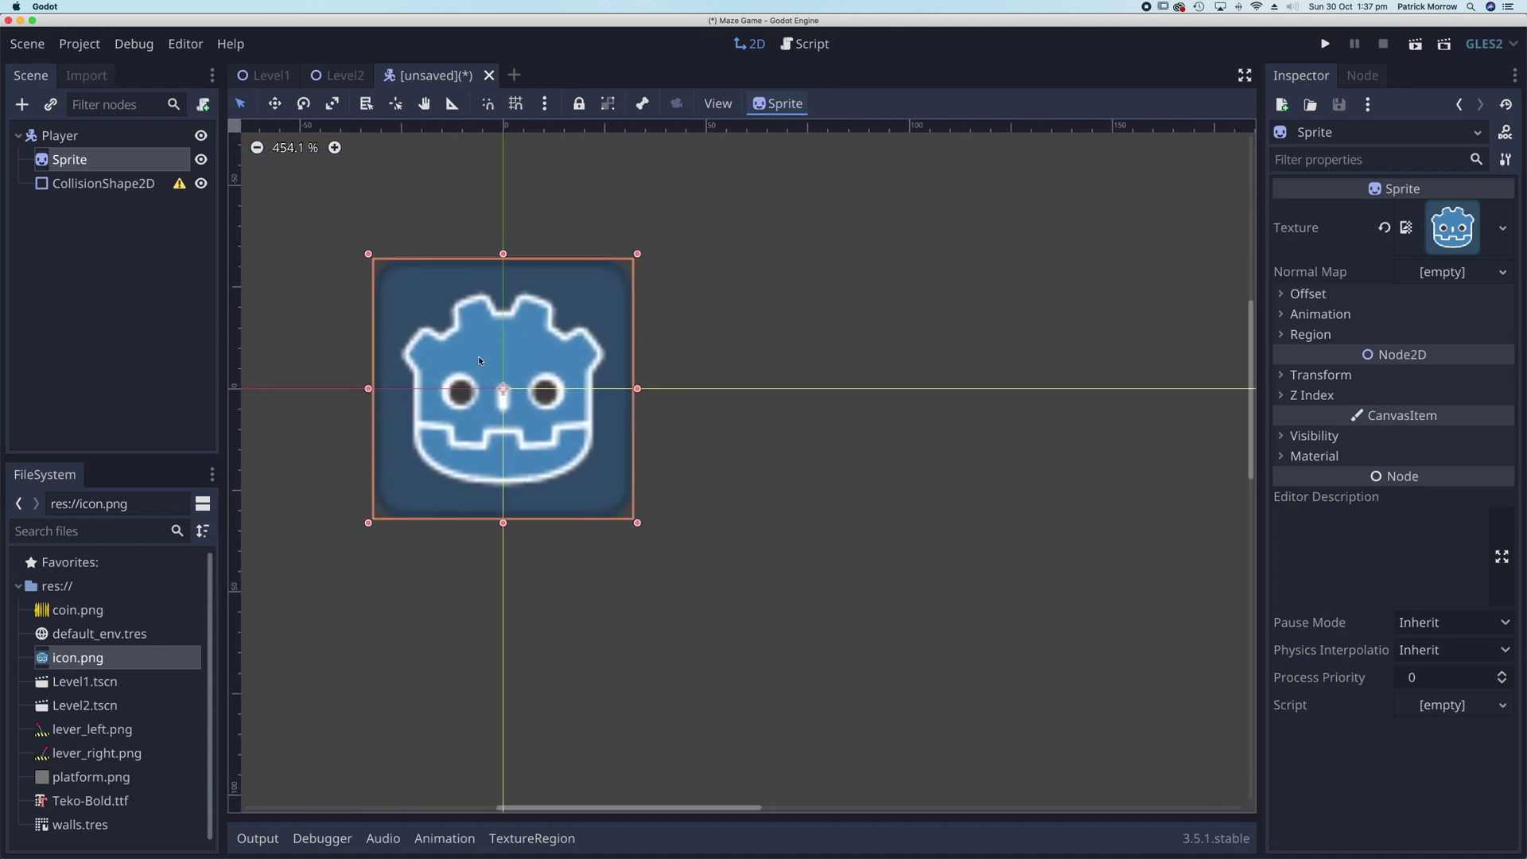
click(102, 184)
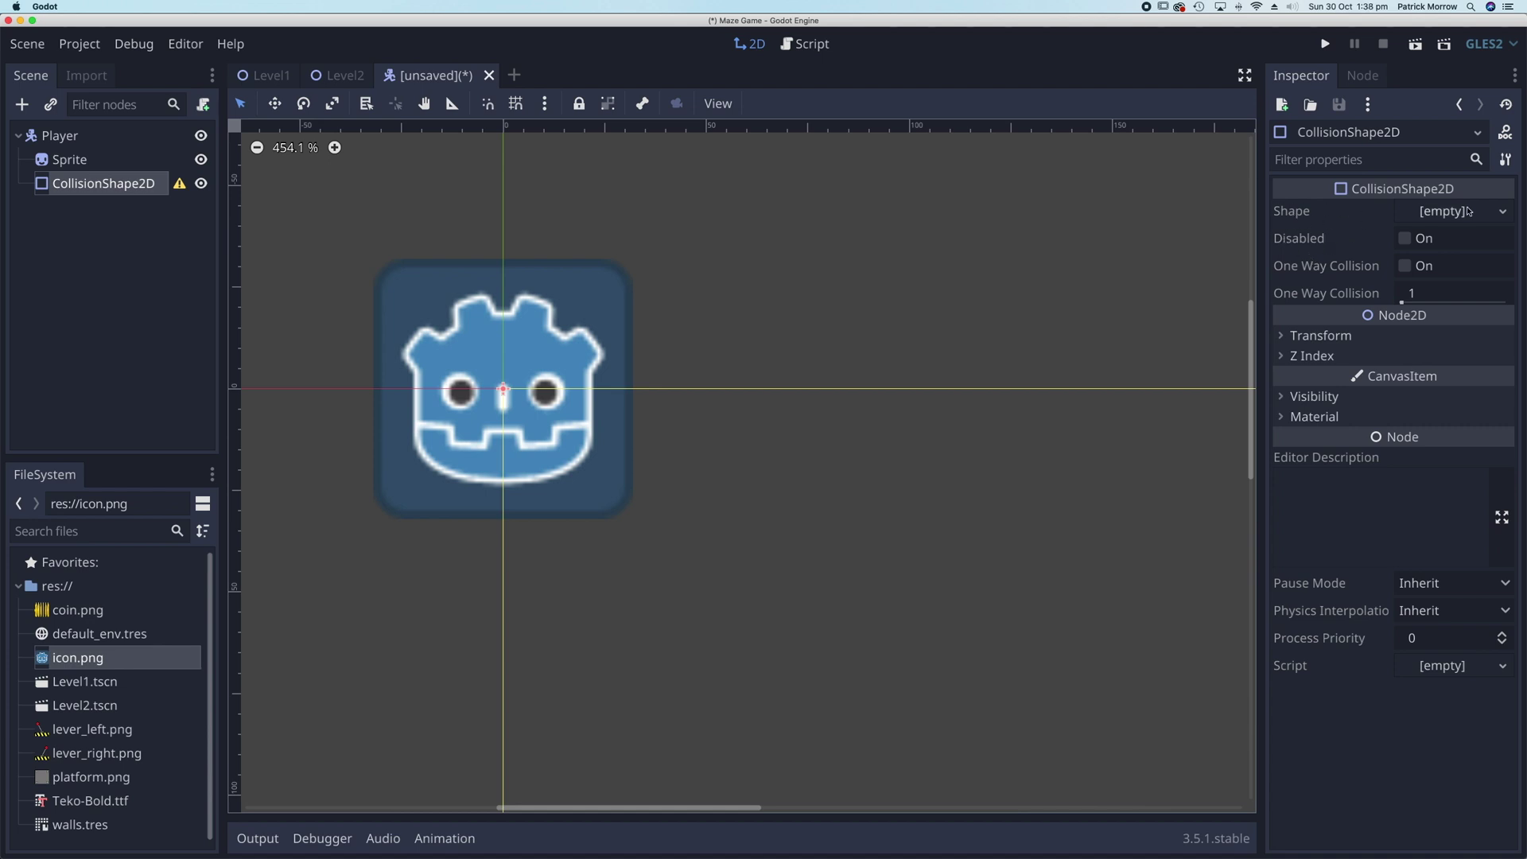
- Give CollisionShape2D a new RectangleShape2D stretched to cover the icon, then select Player and save
click(1490, 214)
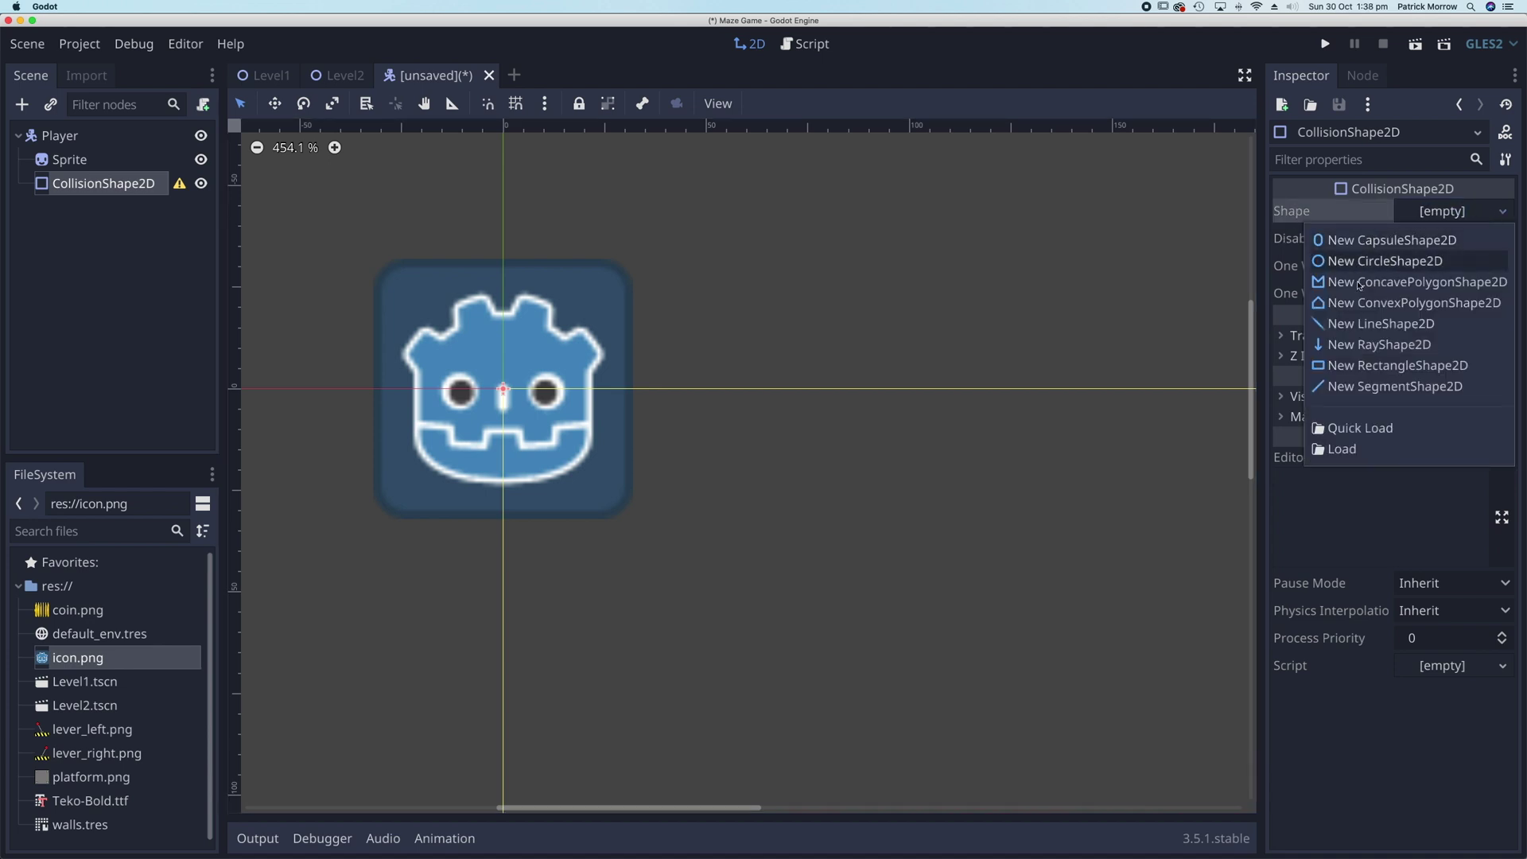
click(1385, 367)
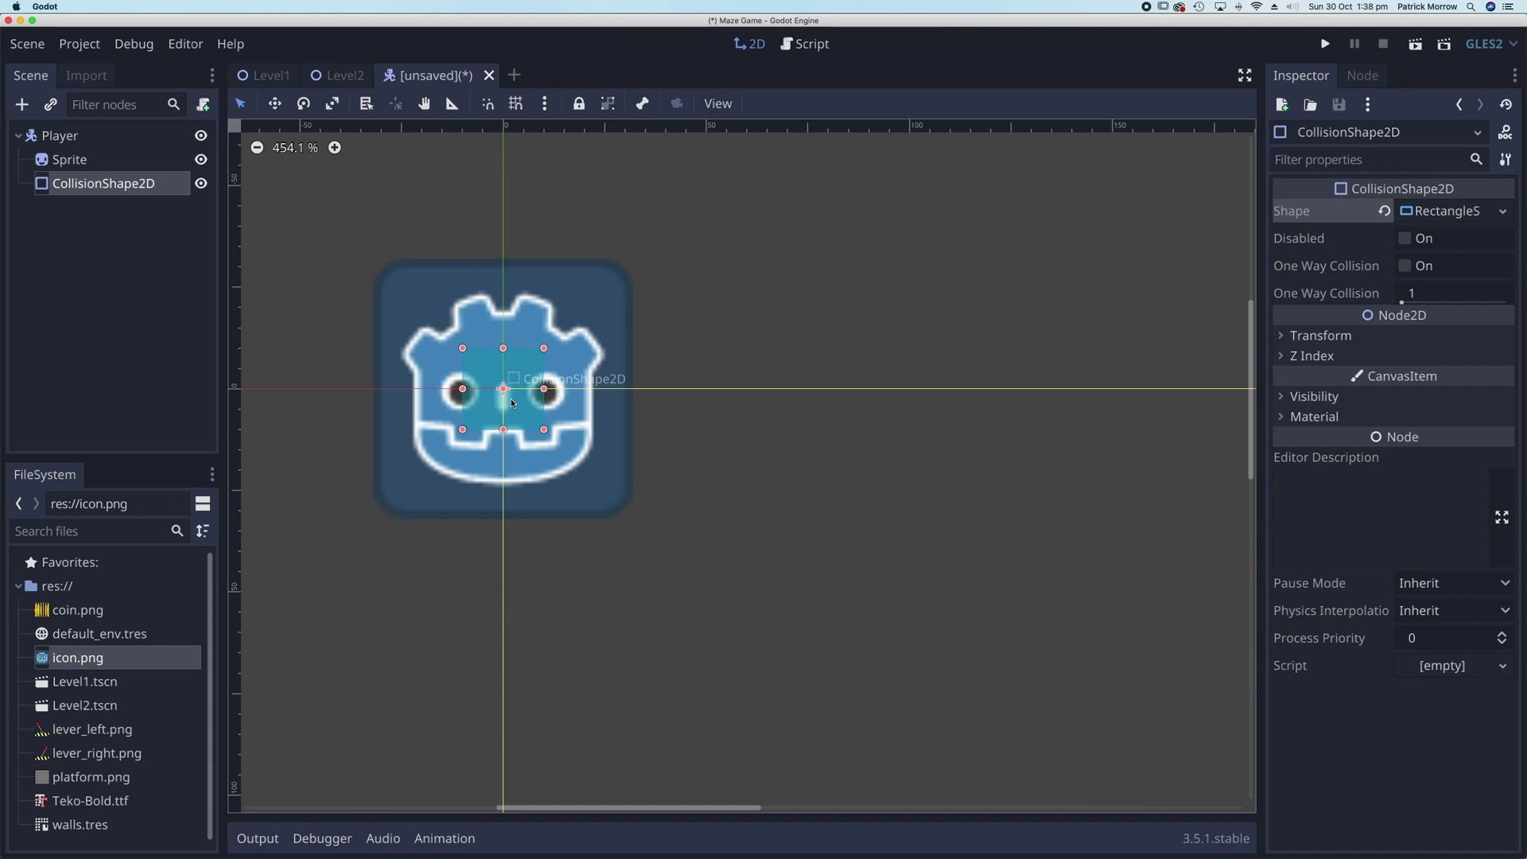
drag(546, 390, 634, 392)
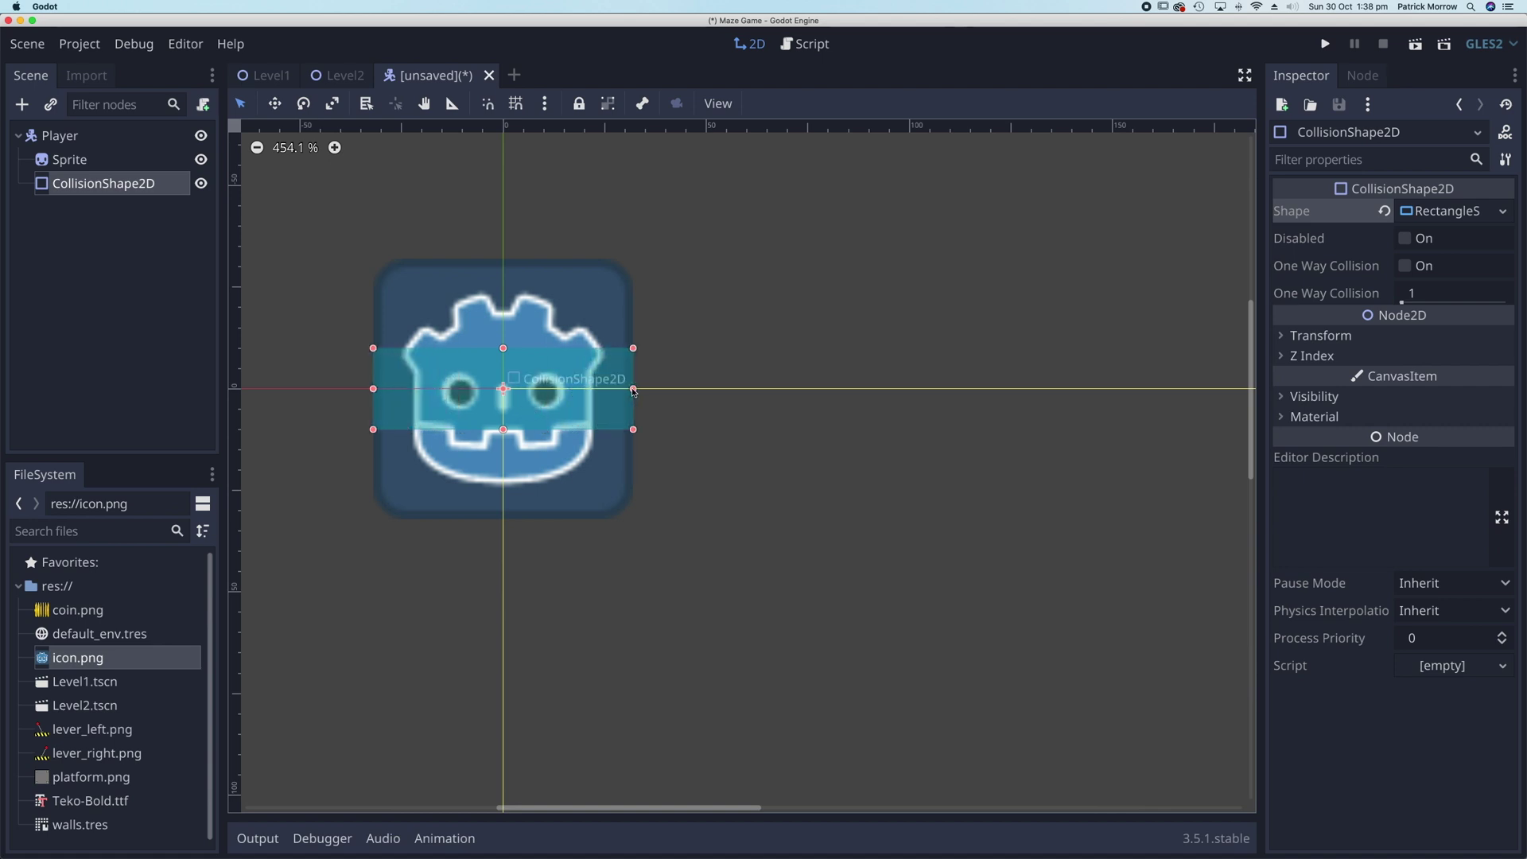
drag(504, 350, 502, 264)
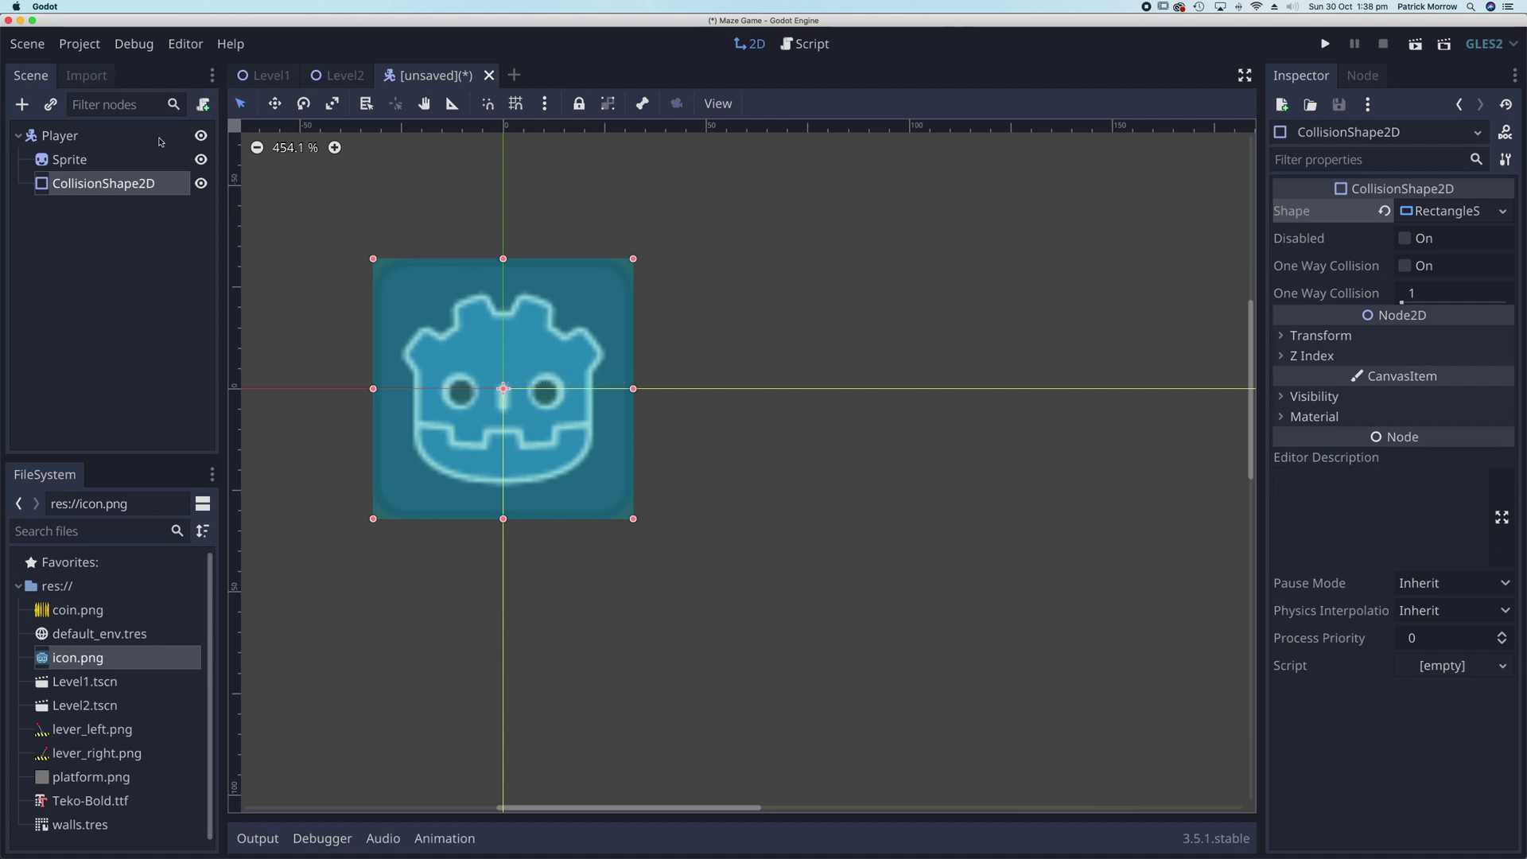
click(73, 137)
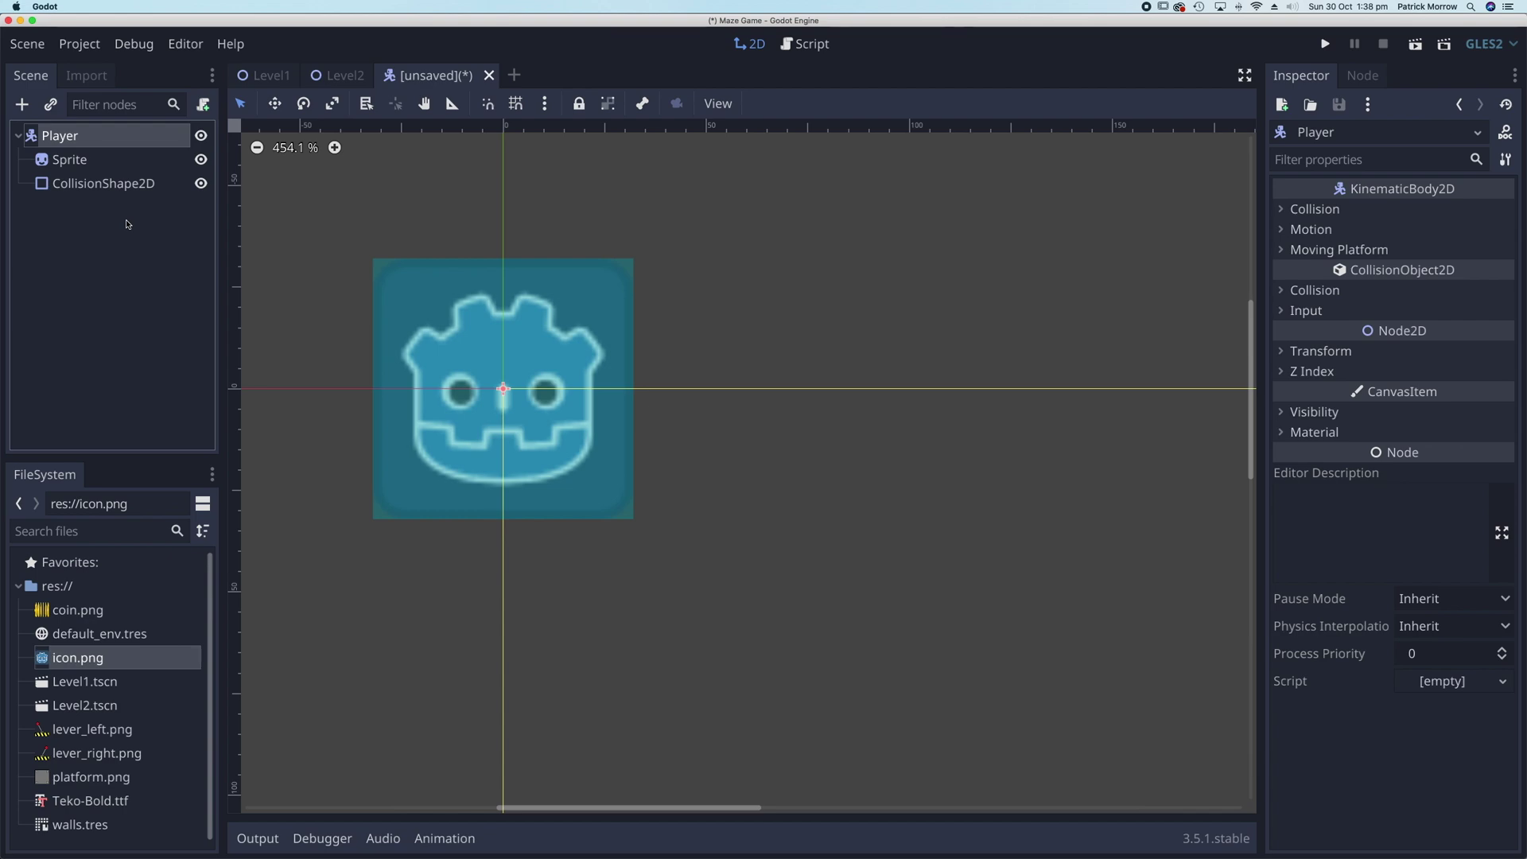
key(super+s)
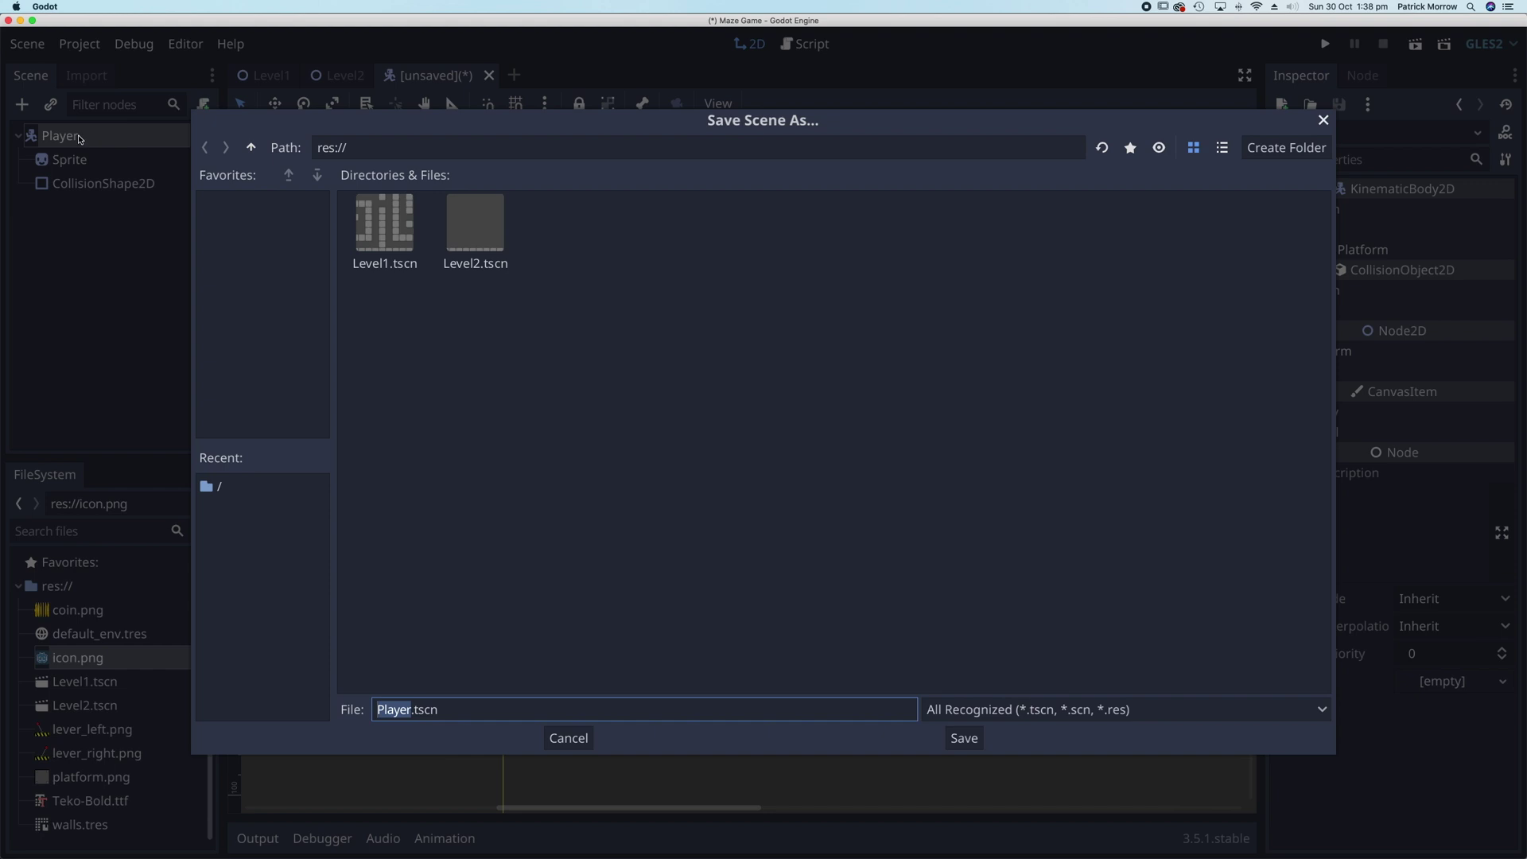
- Save the scene as Player.tscn in res:// and run it with Play Scene
click(963, 740)
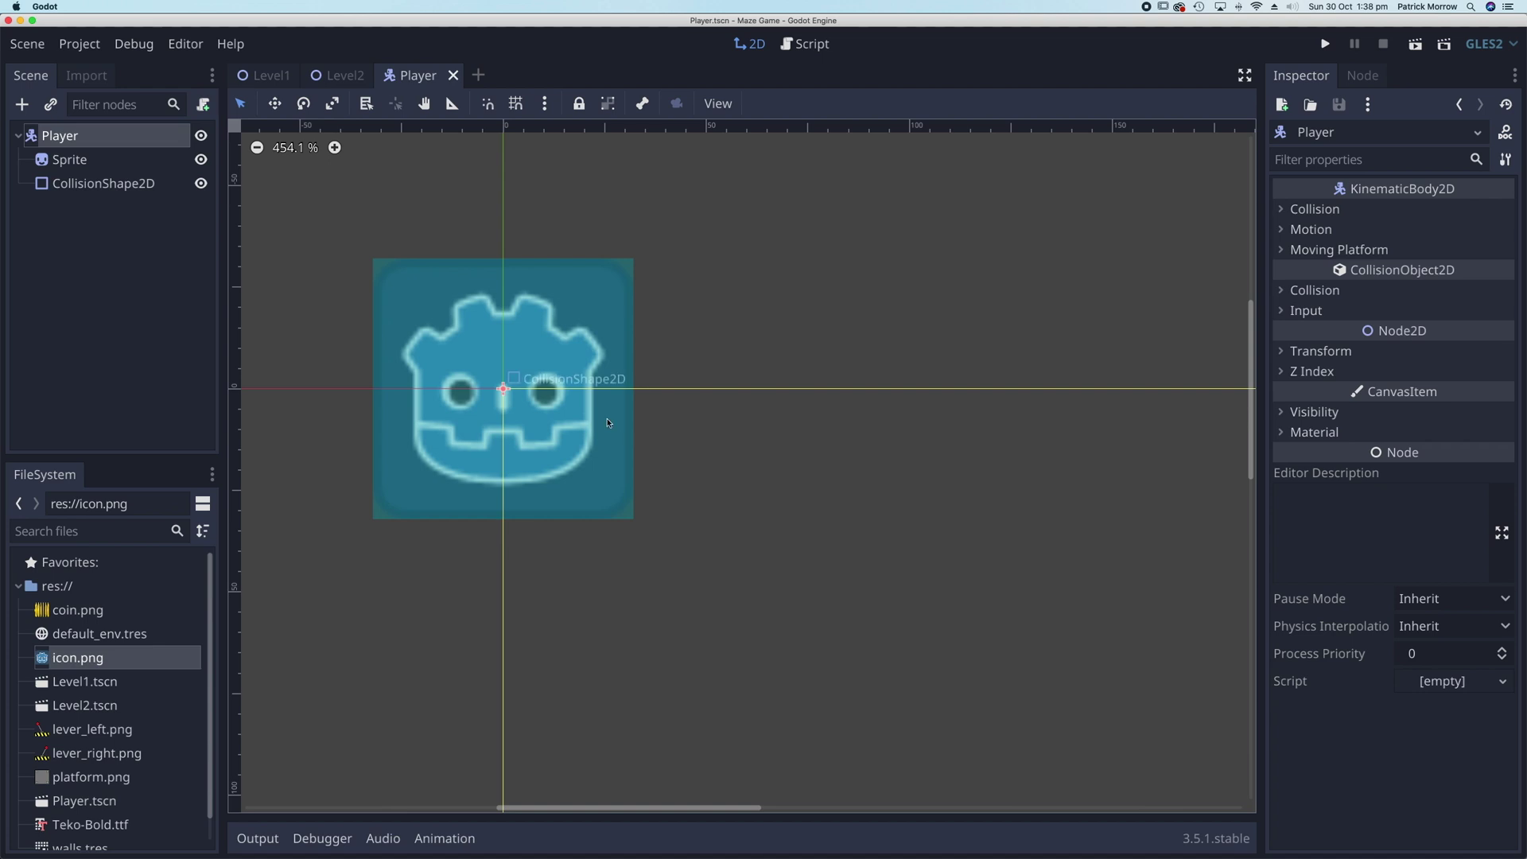
click(1416, 44)
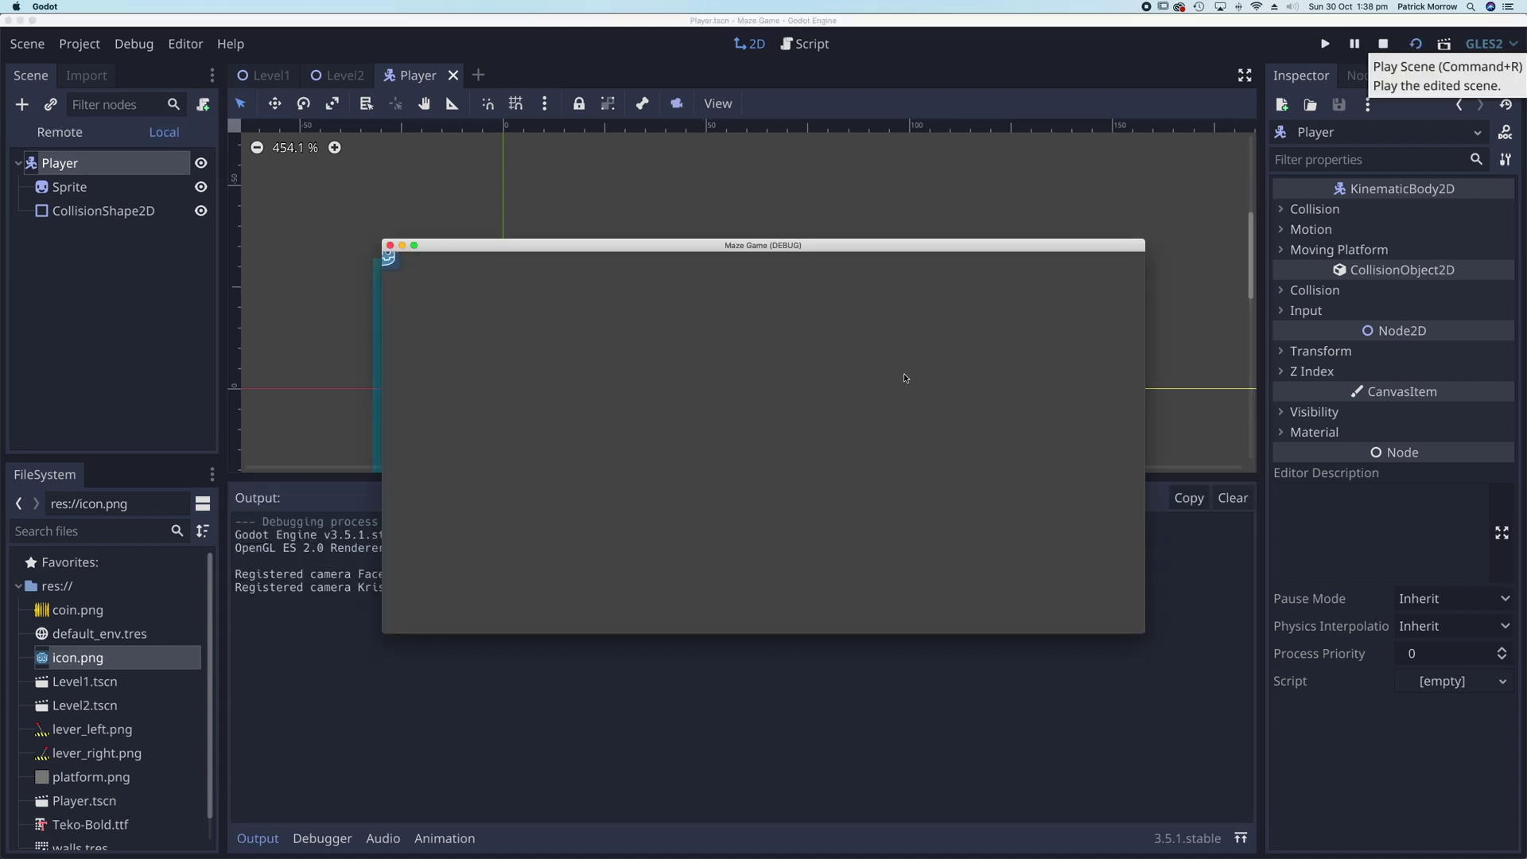
- Close the Maze Game debug window, hide the Output panel, and zoom out over the game area
click(390, 246)
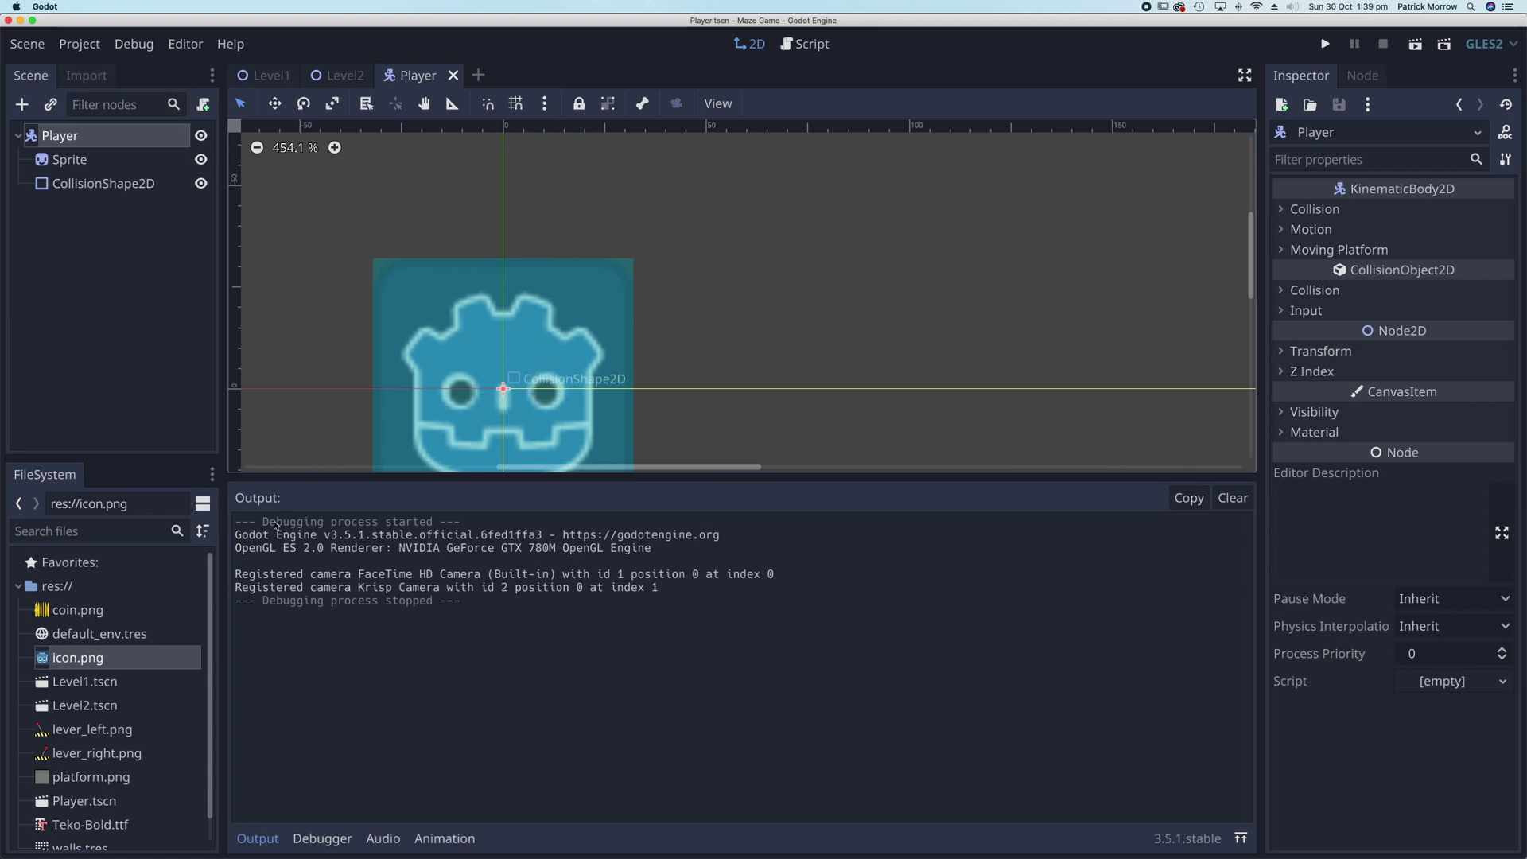
click(259, 838)
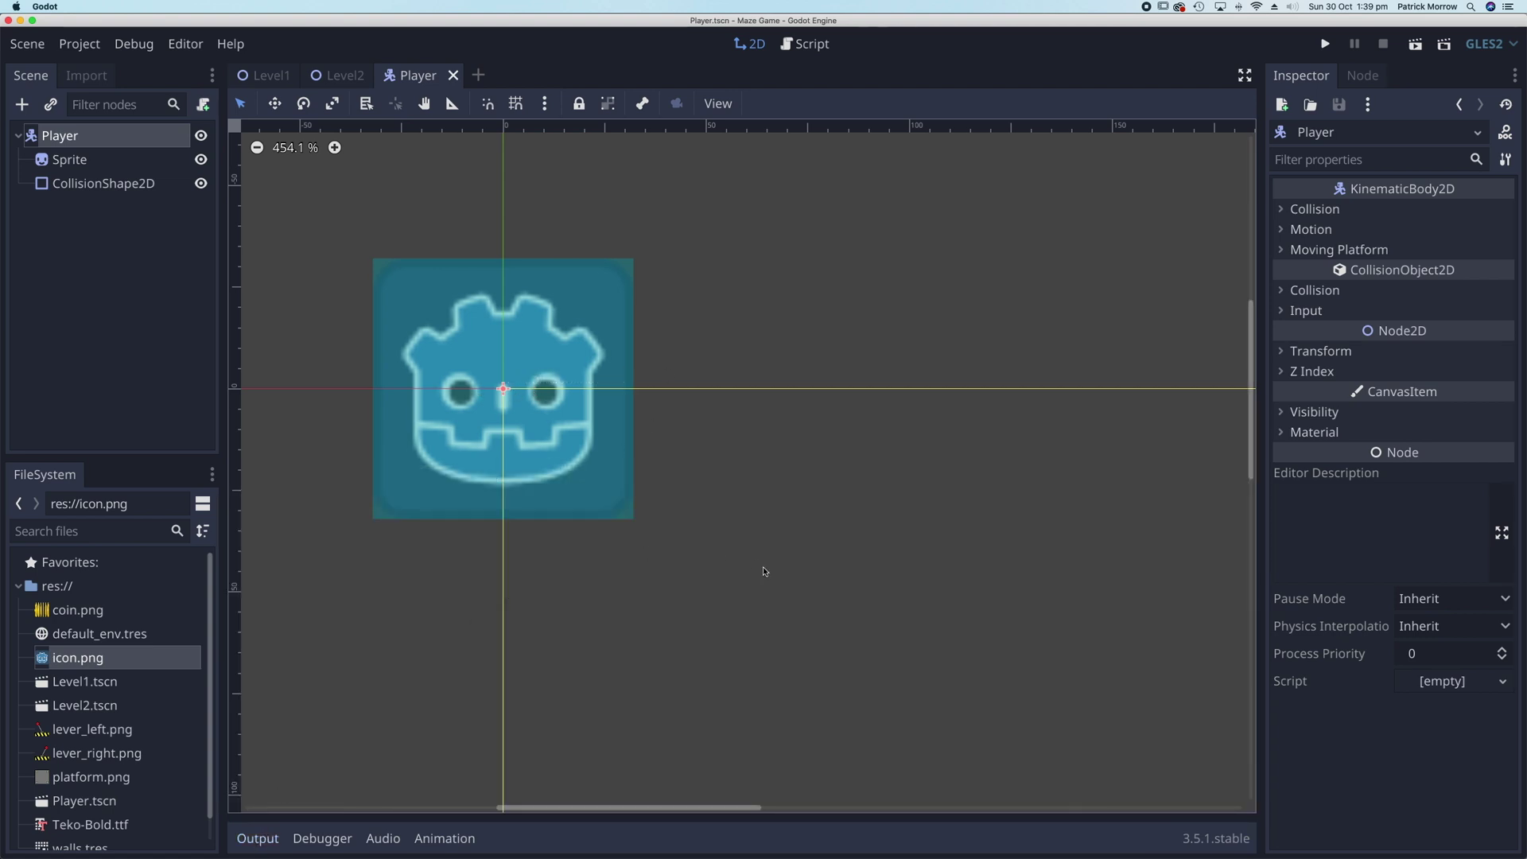
scroll(763, 569, down, 4)
scroll(762, 566, down, 3)
middle_drag(858, 658, 521, 439)
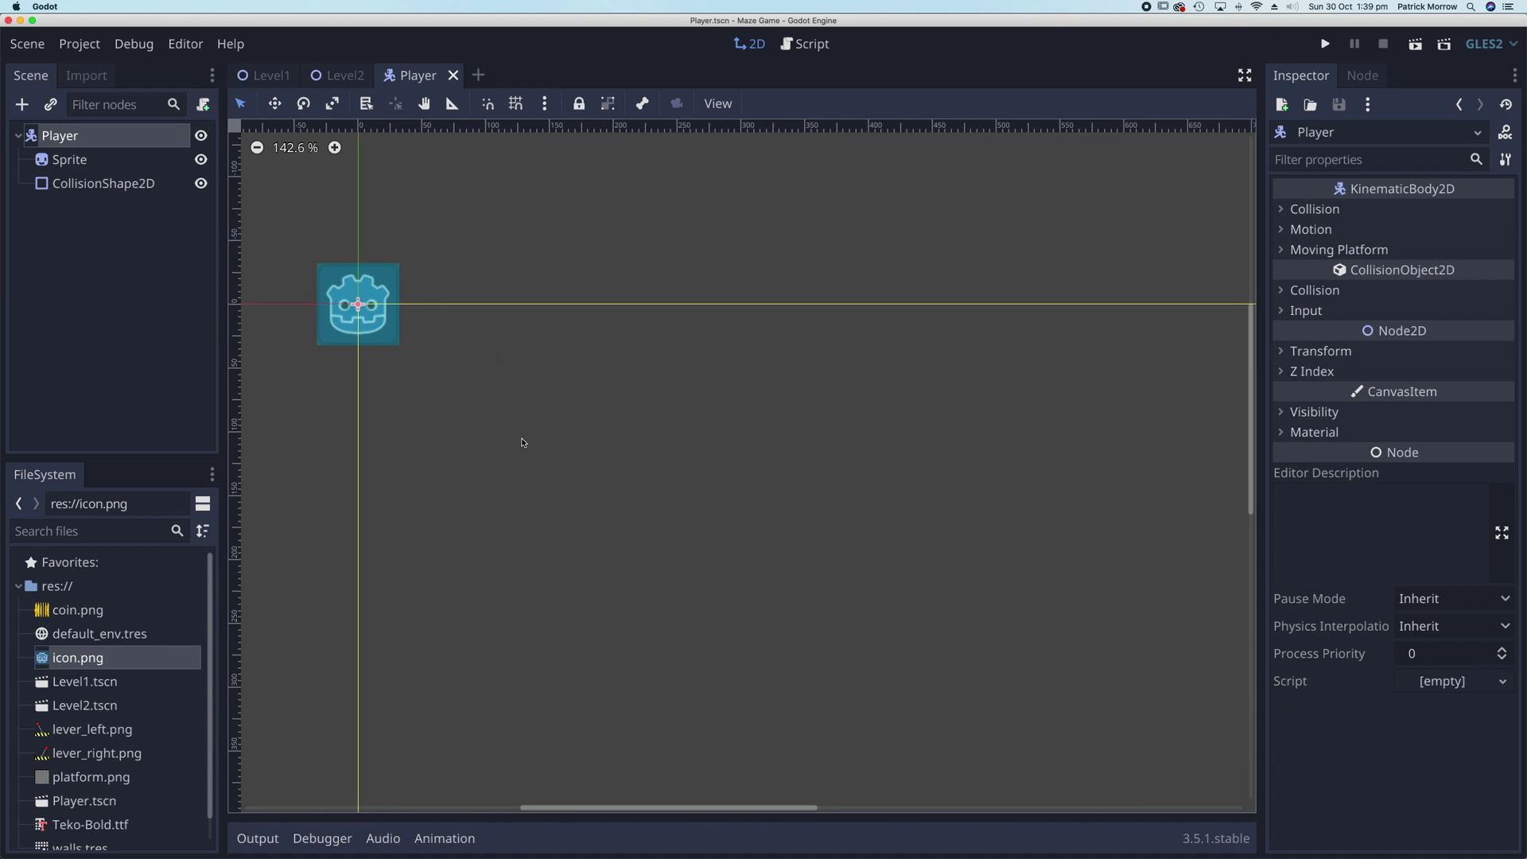
scroll(520, 439, down, 8)
drag(637, 494, 548, 390)
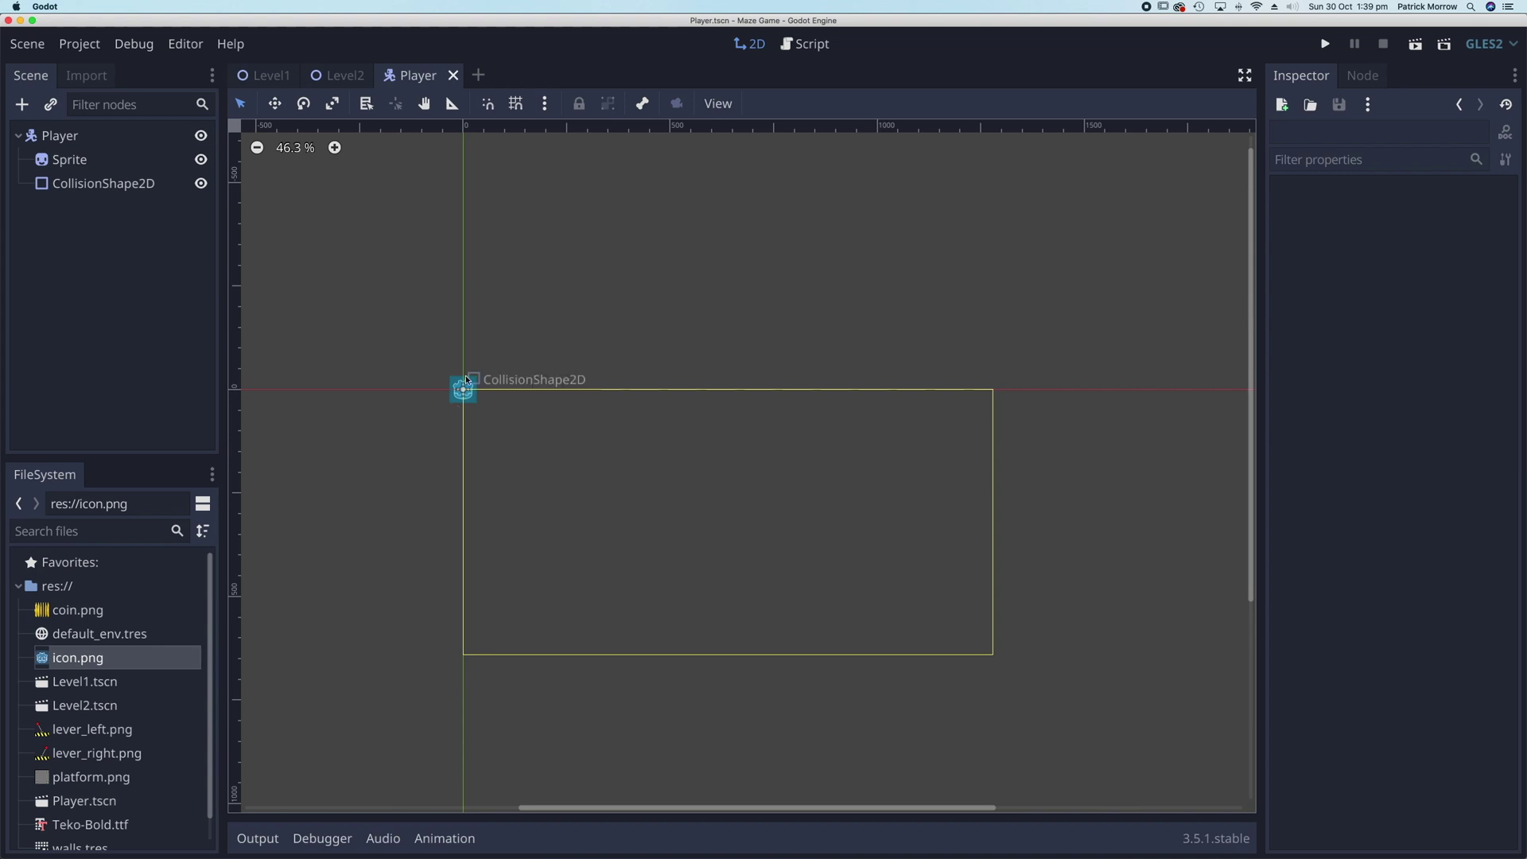
- Group Player's children, drag Player into the yellow game-area rectangle, and run the scene
click(67, 137)
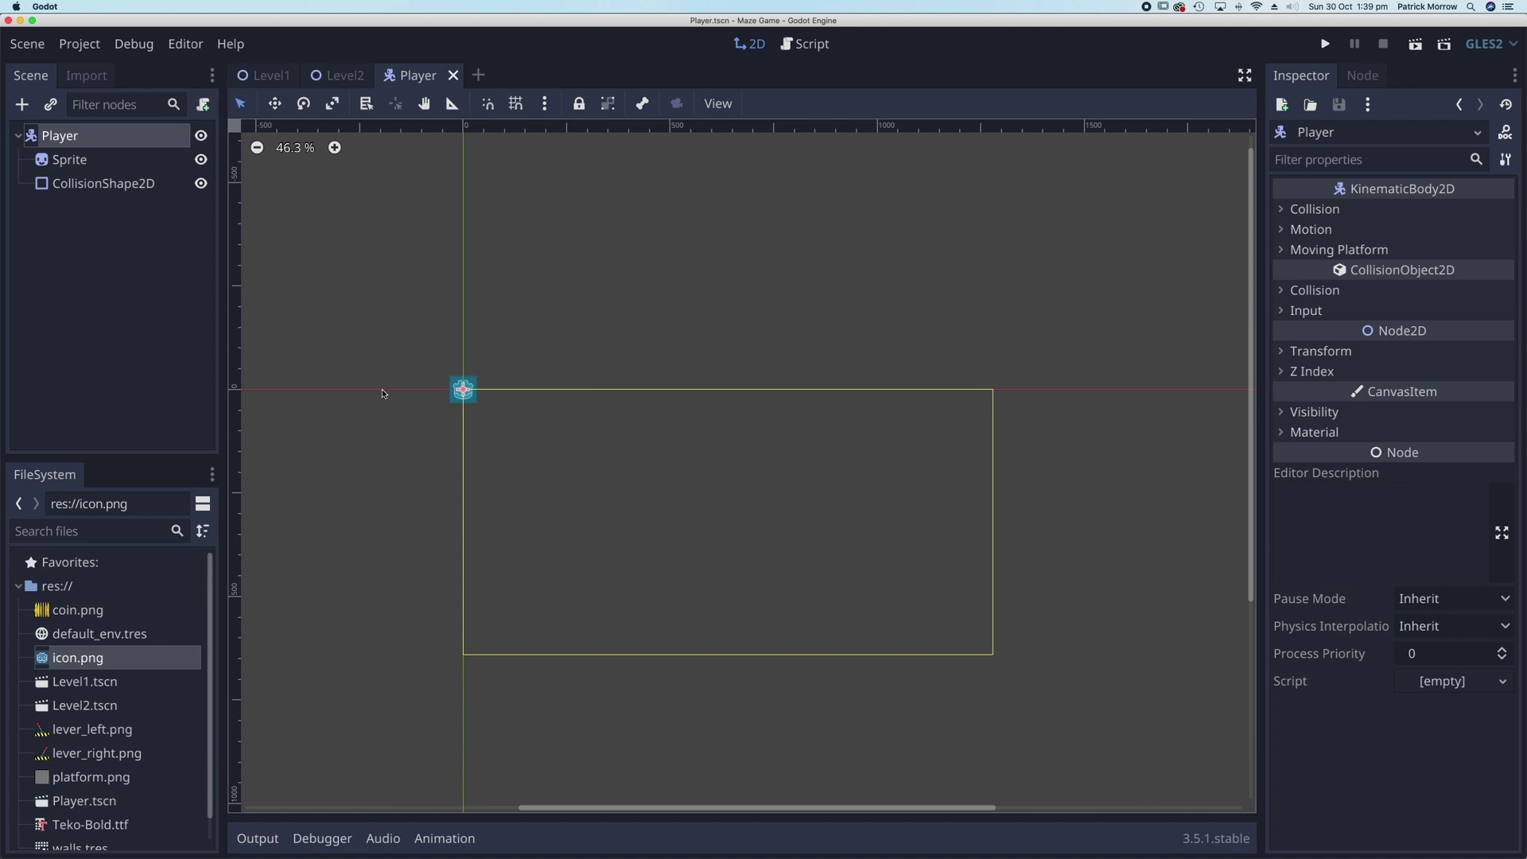
click(608, 105)
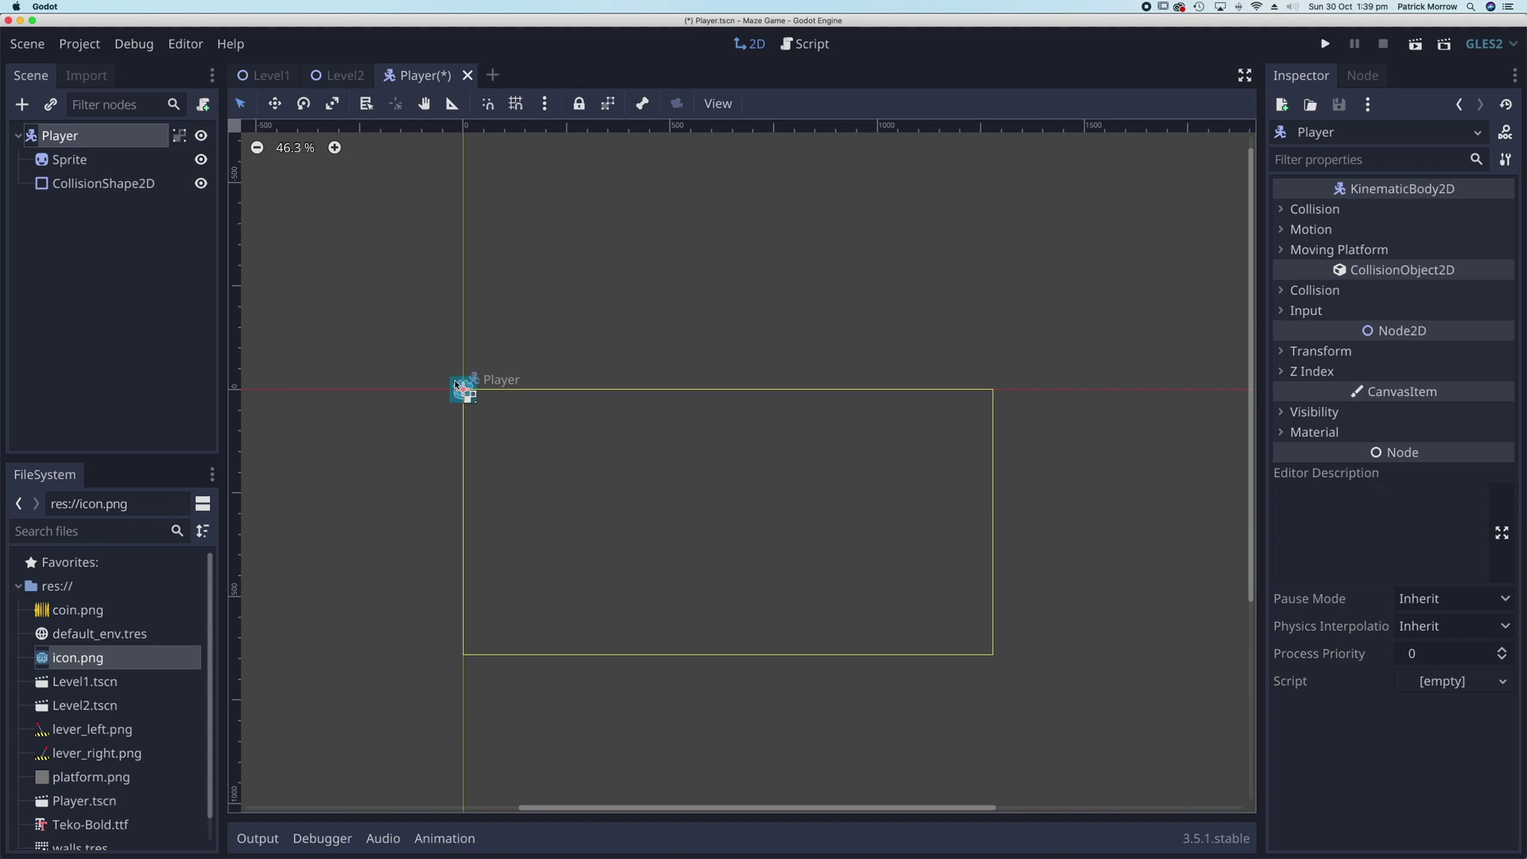
drag(459, 386, 565, 462)
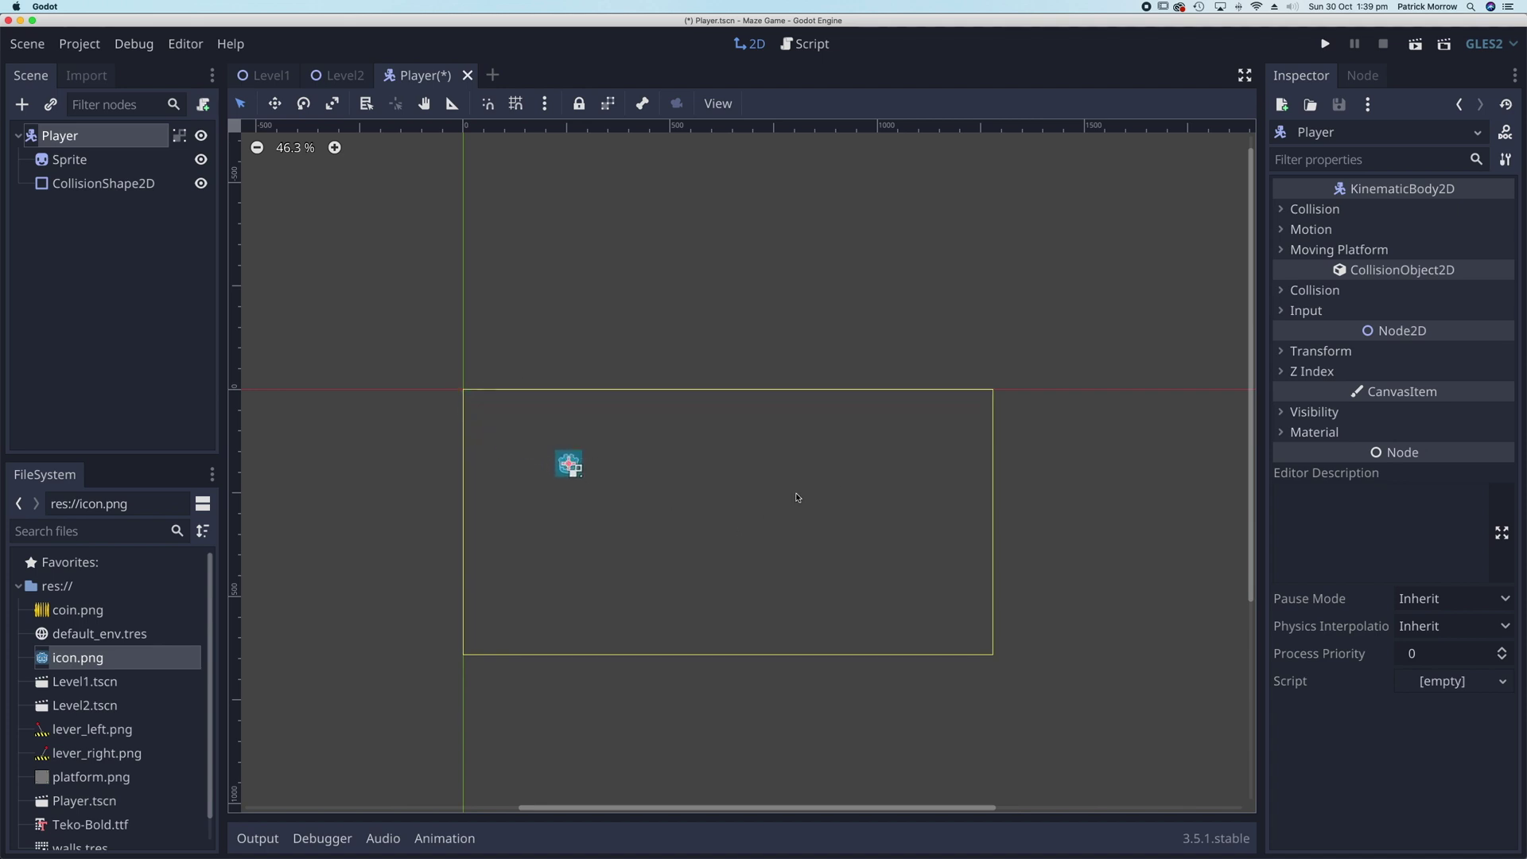
click(1415, 45)
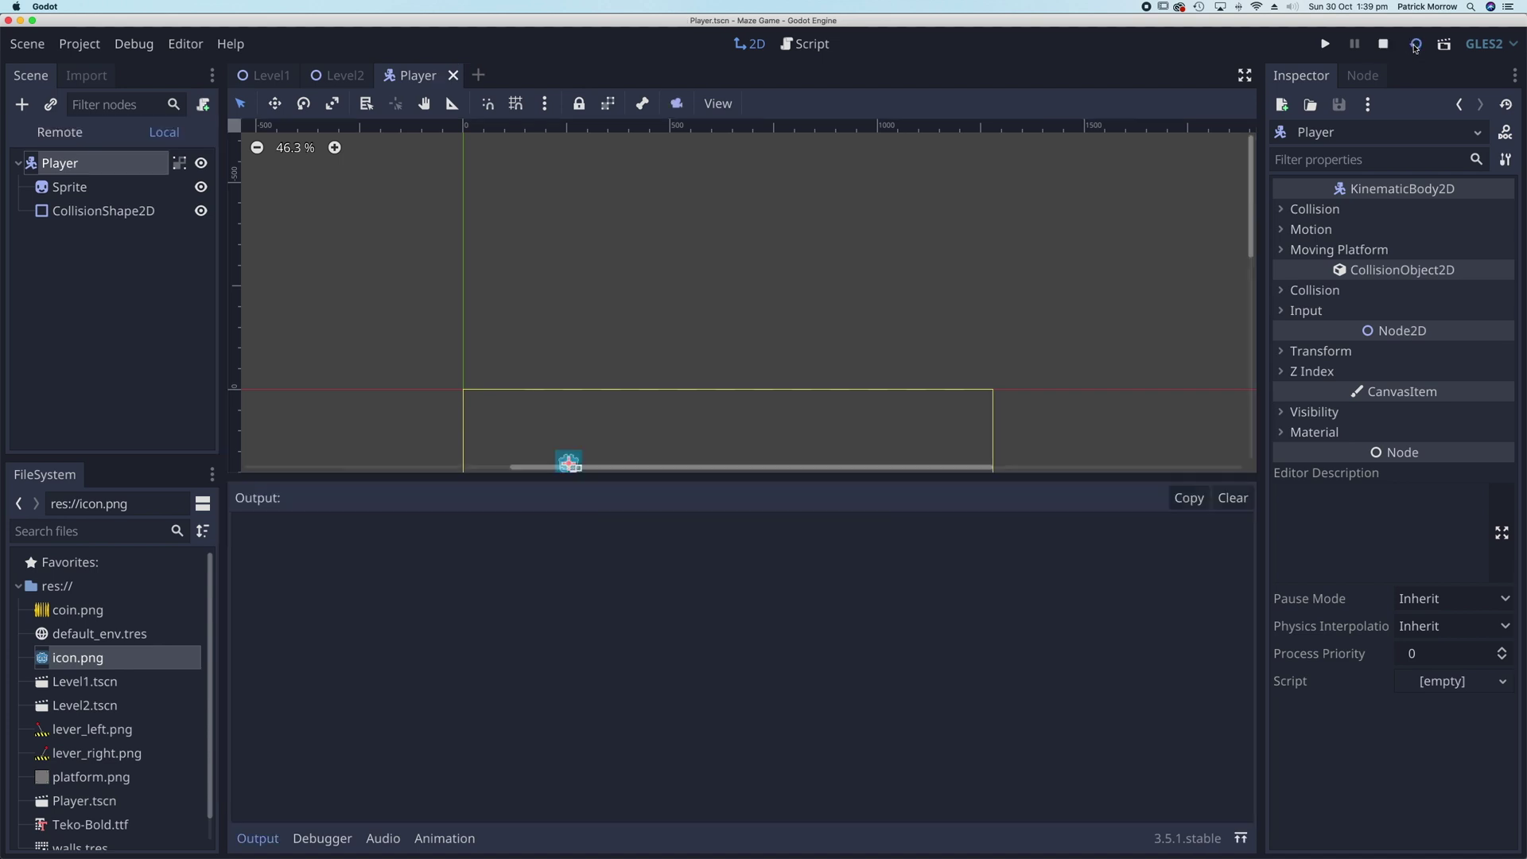